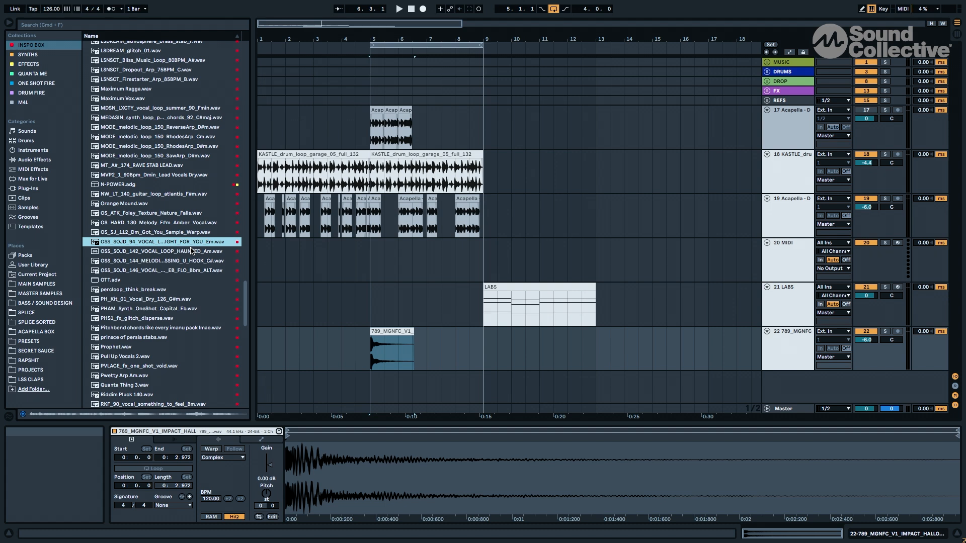
Audition the Inspo Box samples and place PHAM_Synth_OneShot_Capital_Eb.wav on a new audio track at bar 5
scroll(191, 250, "down", 2)
key("Down")
key("Down")
key("Down")
key("Down")
key("Down")
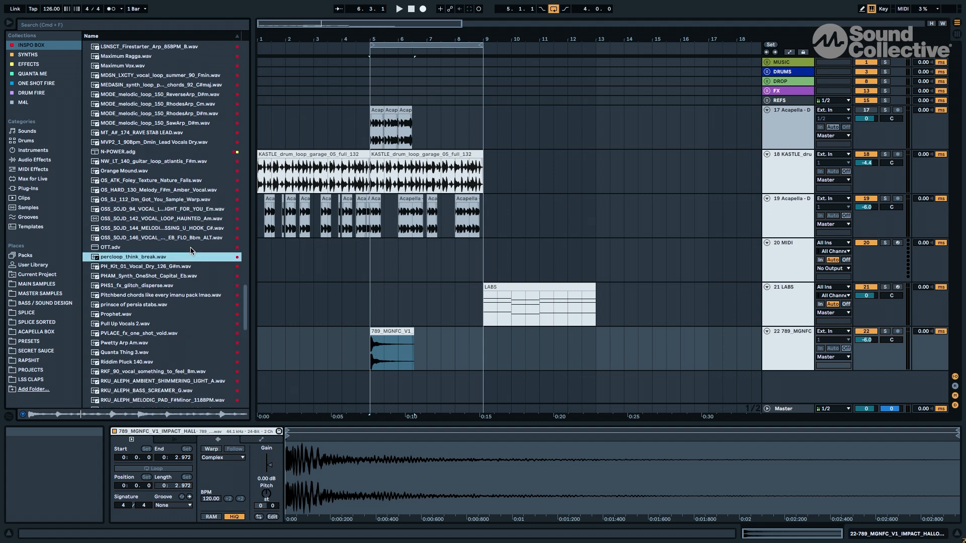
key("Down")
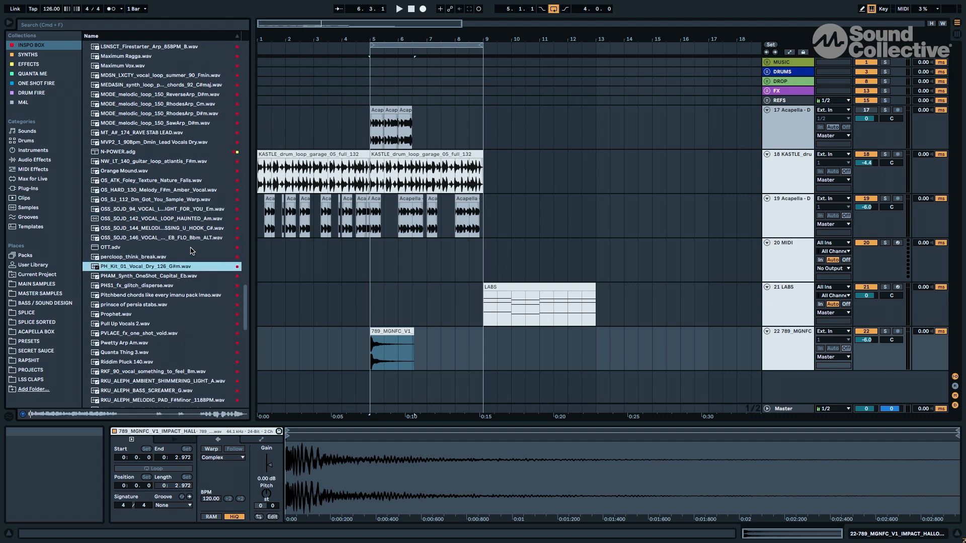
key("Down")
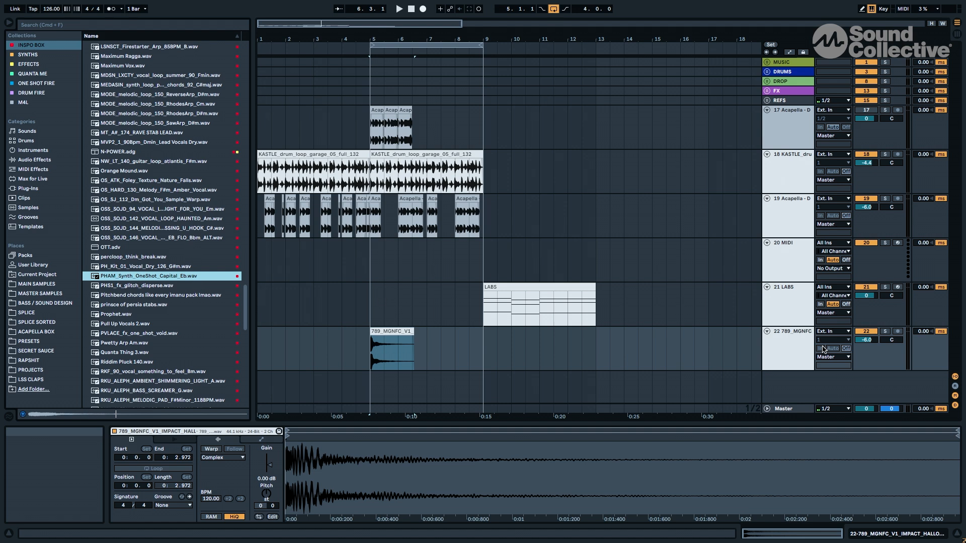
key("super+t")
double_click(212, 276)
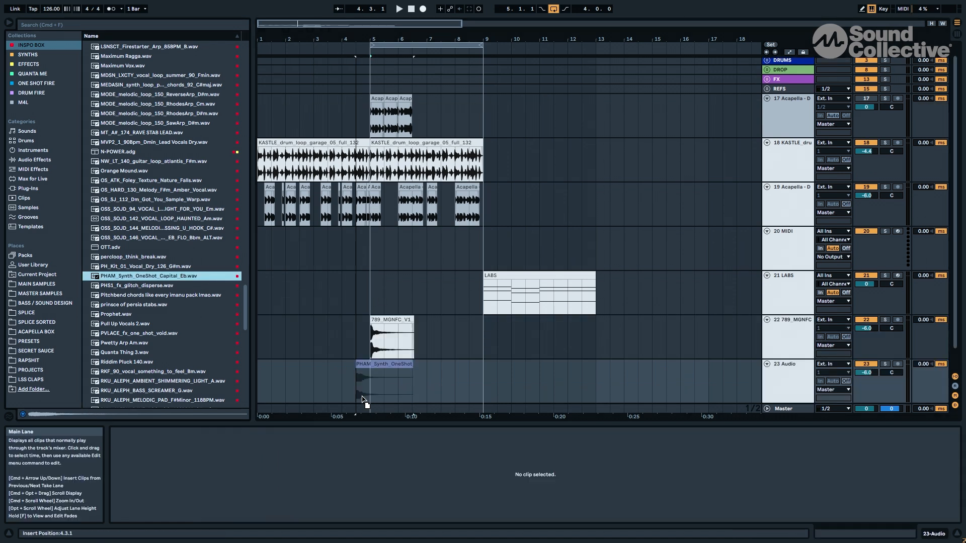
Audition the following samples and place Pull Up Vocals 2.wav on another new audio track at bar 5
left_click(159, 285)
key("Down")
key("Down")
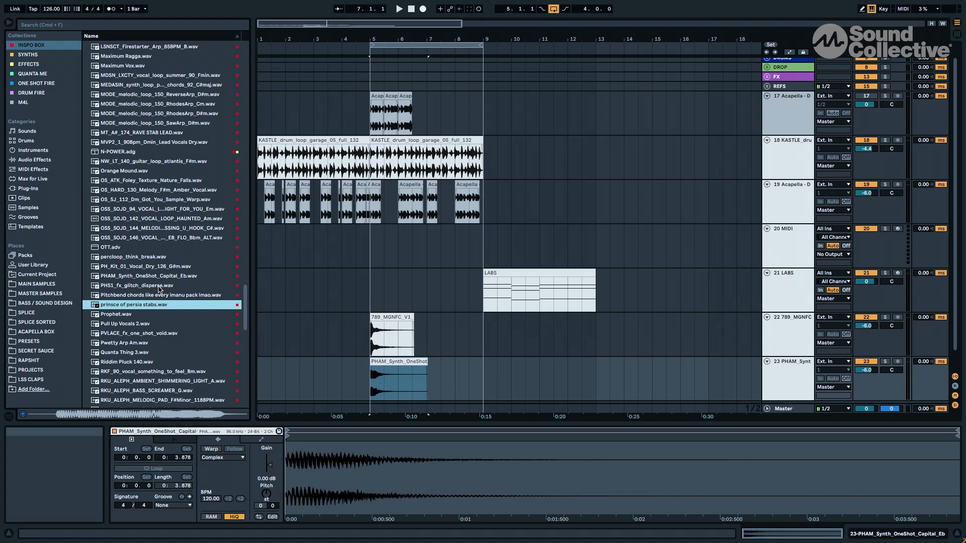
key("Down")
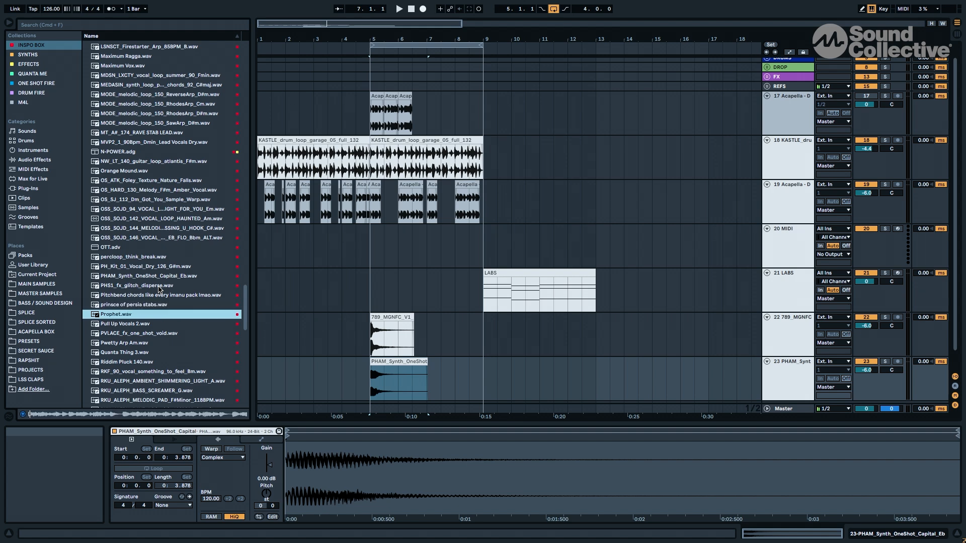
key("Down")
key("Down")
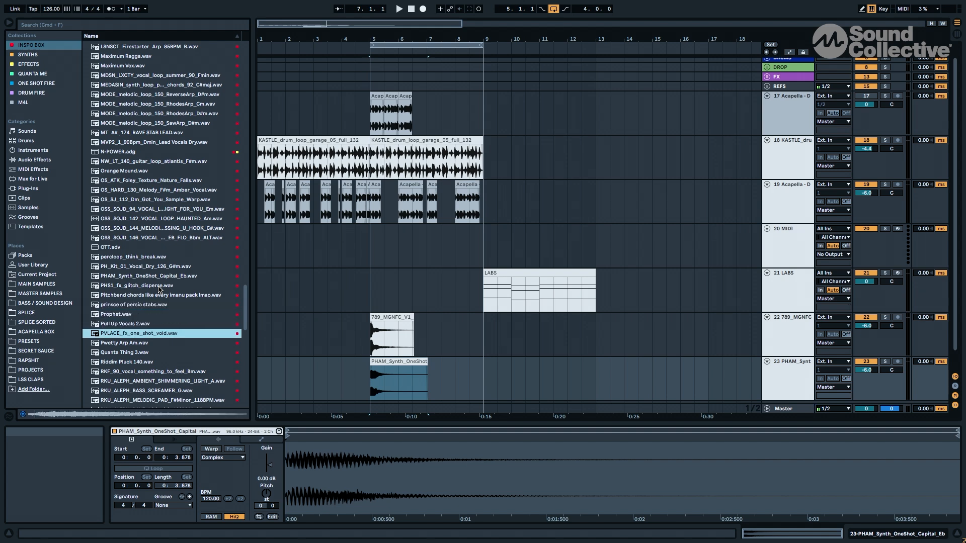
key("Up")
left_click(794, 373)
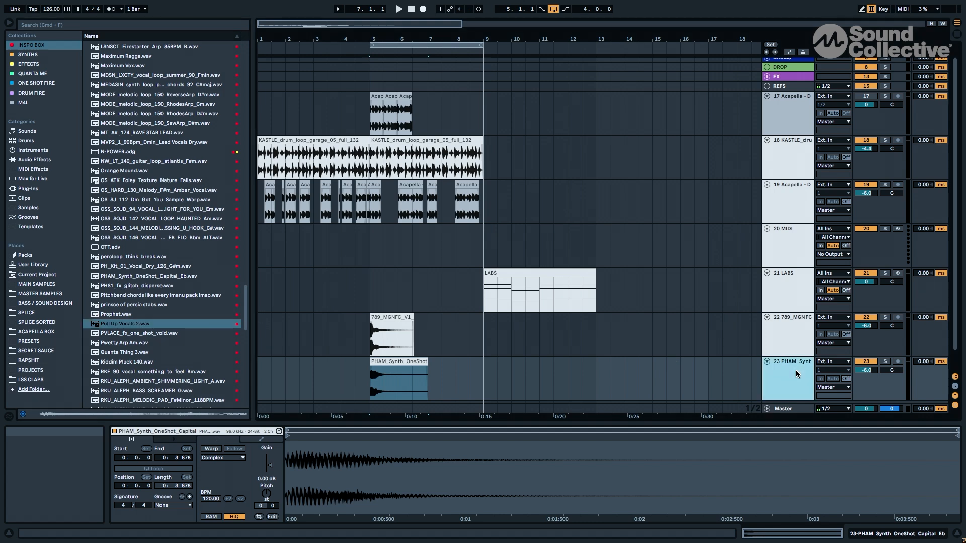
key("super+t")
left_click_drag(165, 326, 373, 365)
Add a new audio track and place PVLACE_fx_one_shot_void.wav on it at bar 5
left_click(178, 333)
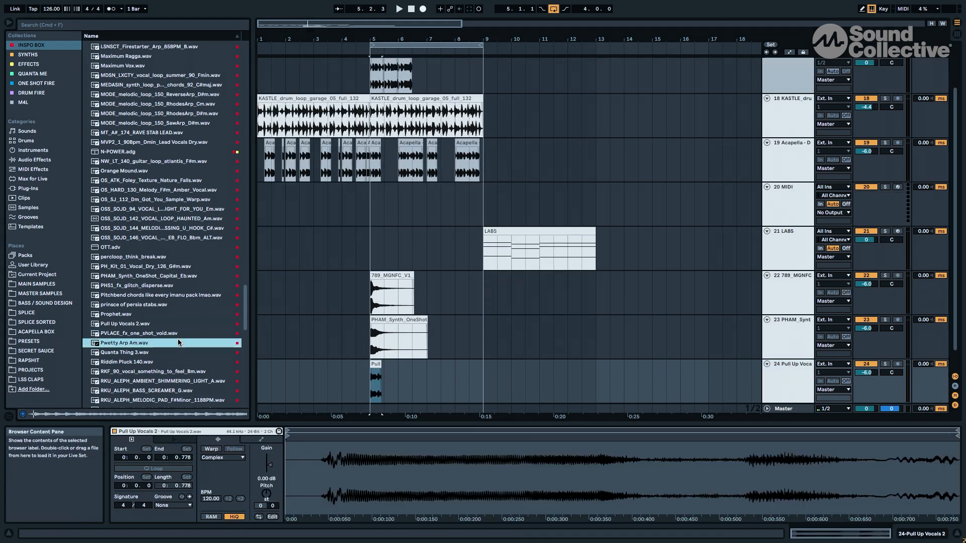
left_click(760, 367)
key("super+t")
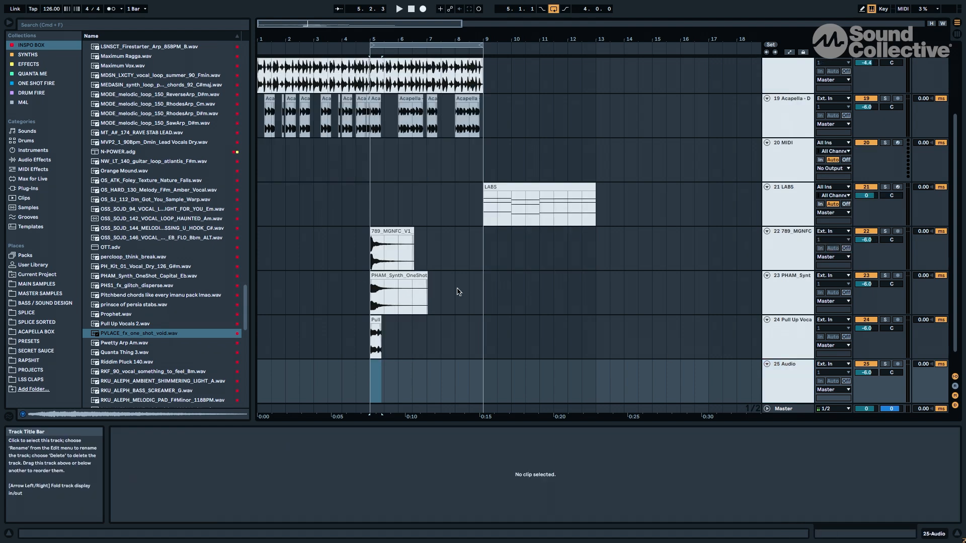
left_click_drag(172, 332, 368, 374)
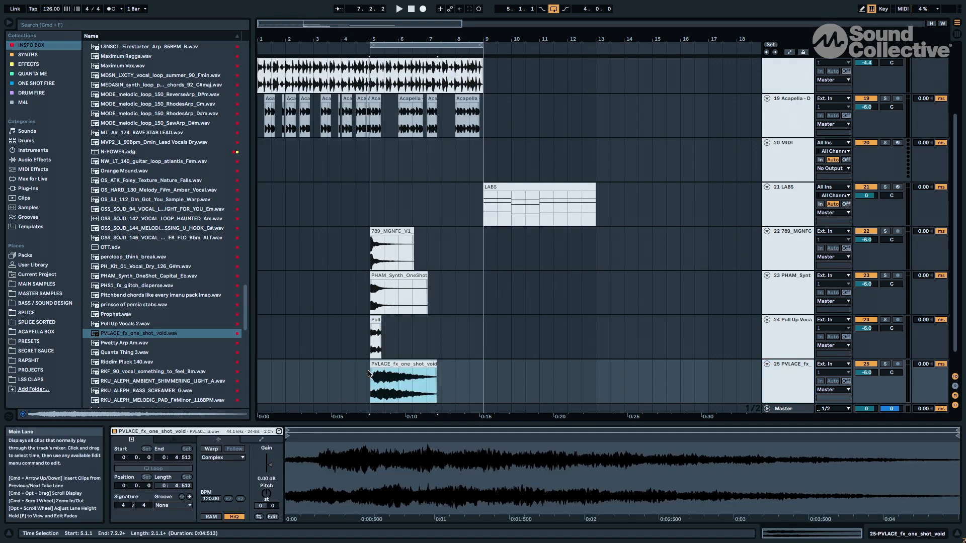
Audition the Inspo Box samples from Pwetty Arp Am.wav down to the RKU_ALEPH_RAVE_STAB samples
left_click(163, 343)
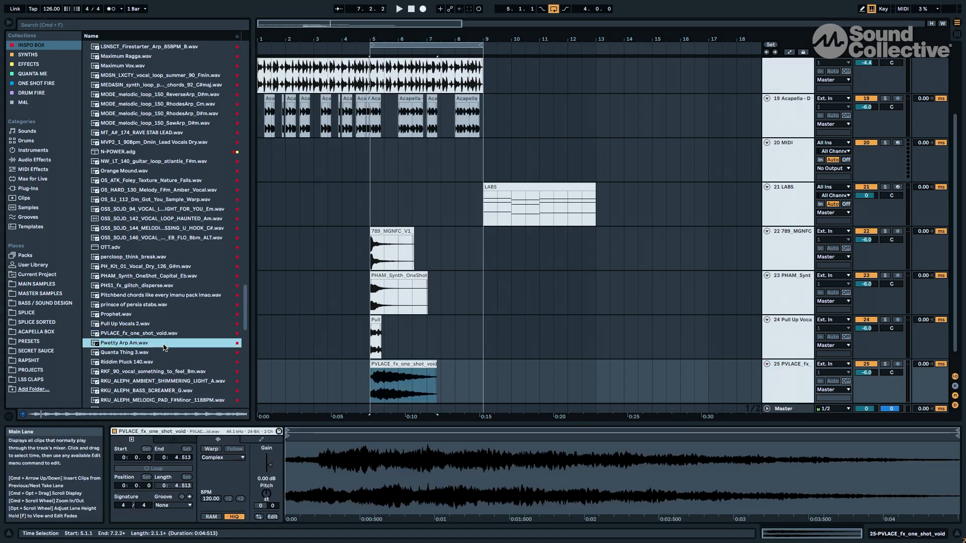
key("Down")
key("Down")
key("Down")
key("Down")
key("Down")
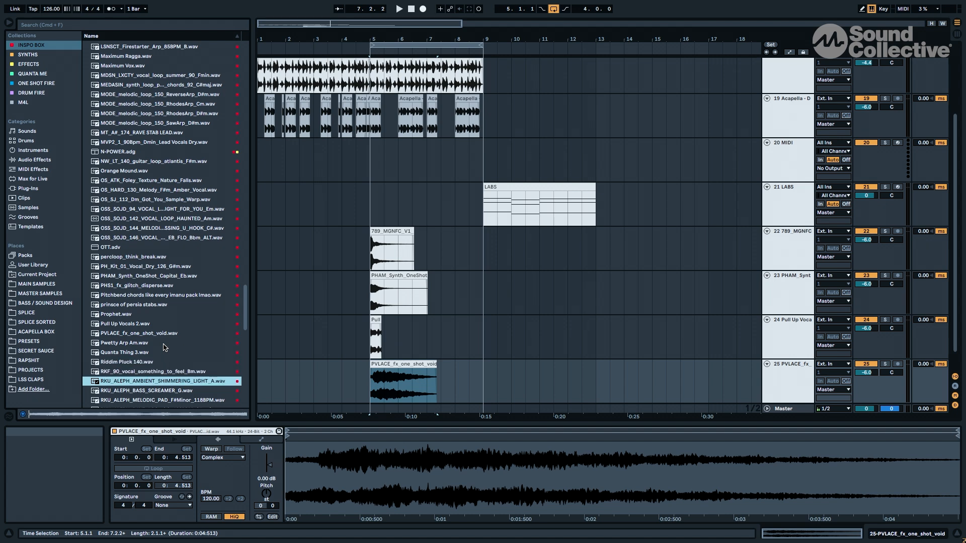
key("Down")
key("Down")
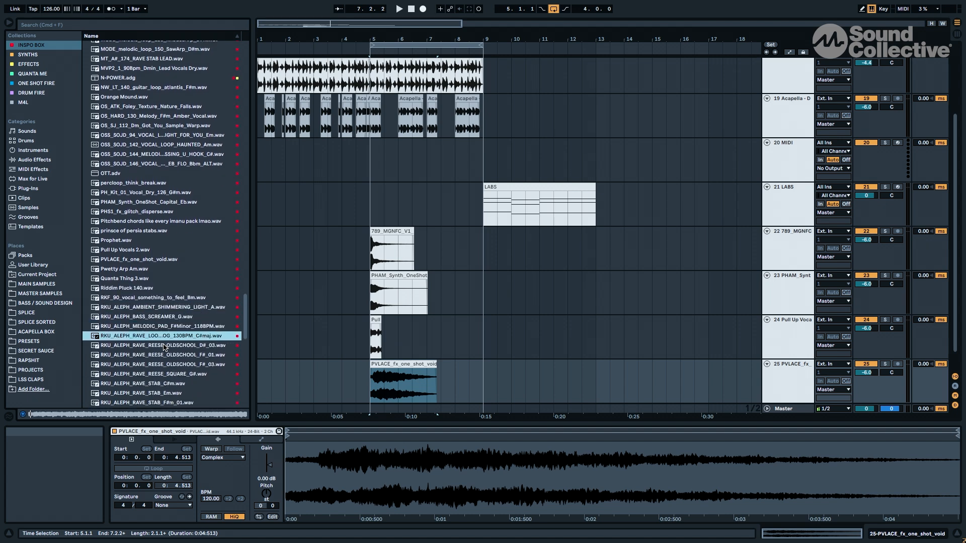
key("Down")
key("Down")
key("Down")
key("Down")
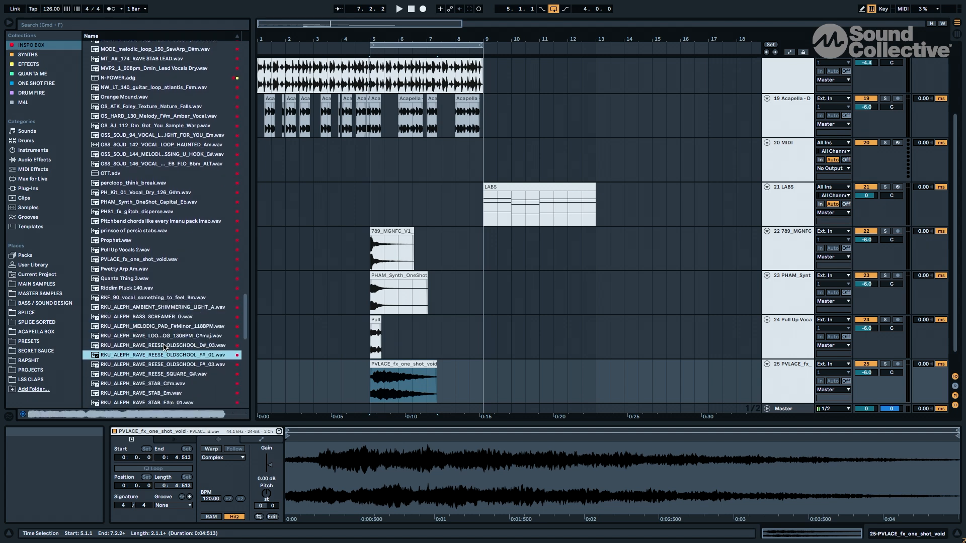
key("Down")
key("Down")
key("Down")
key("Down")
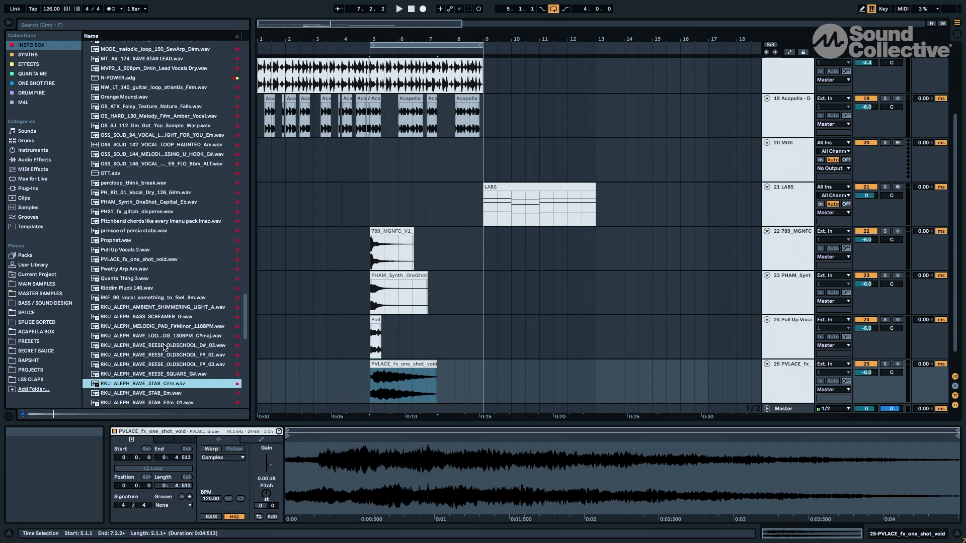
key("Up")
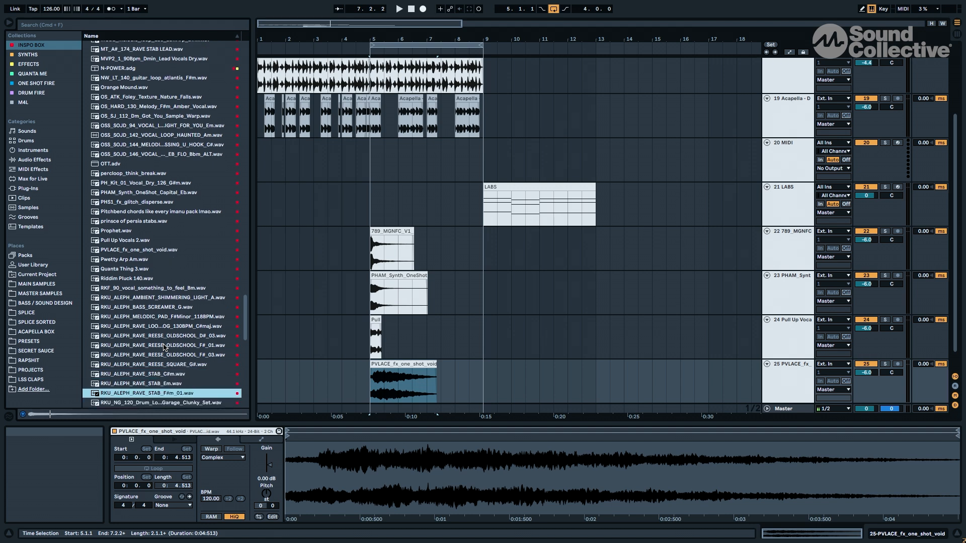
key("Up")
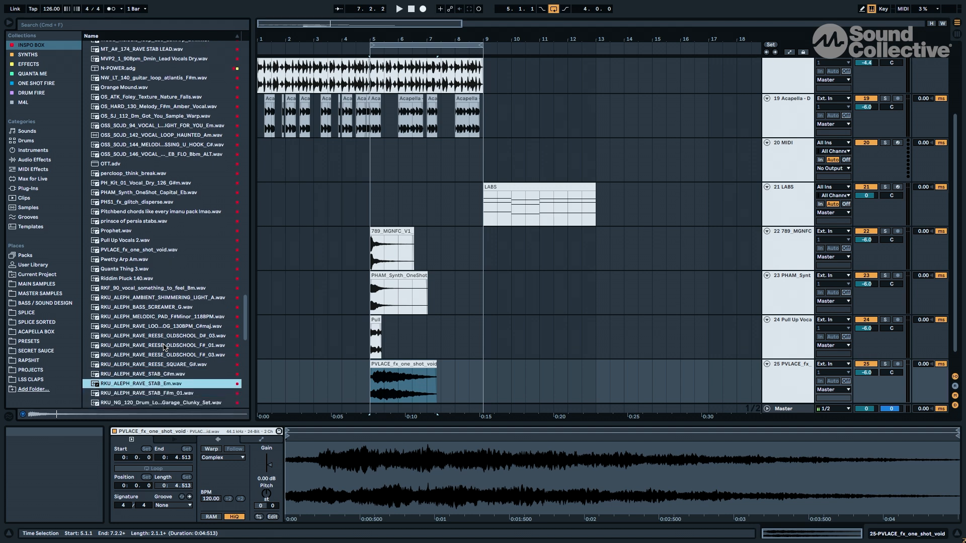
Load RKU_ALEPH_RAVE_STAB_Em.wav as a sampler instrument on a new MIDI track and select bars 5 to 9 there
left_click(771, 370)
key("super+shift+t")
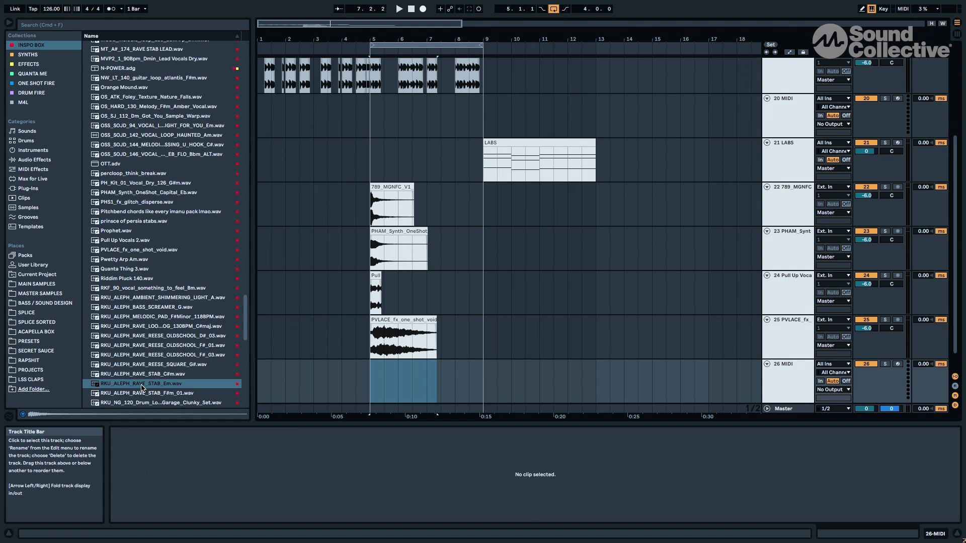
double_click(142, 384)
left_click_drag(369, 380, 479, 372)
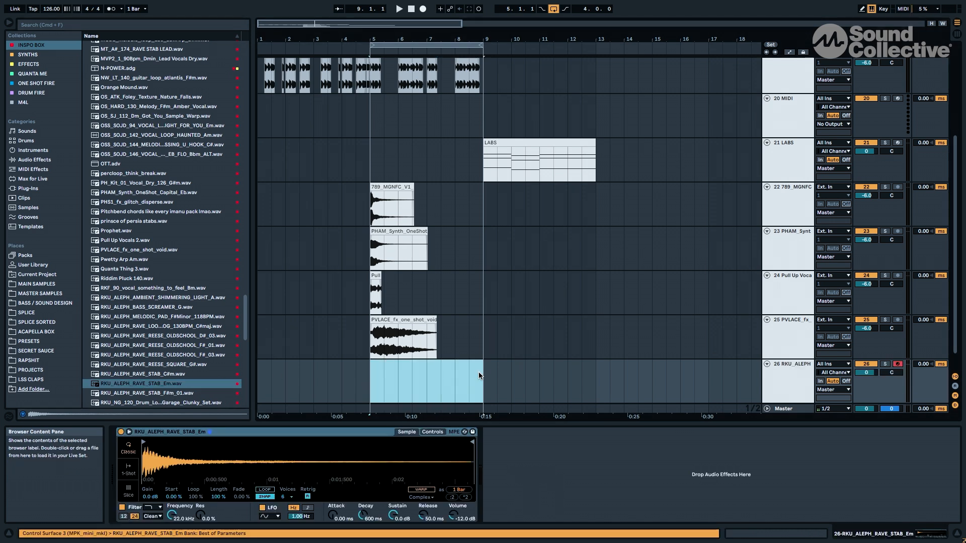
Set the rave stab sampler's transpose to -4 st and play test notes
left_click(797, 380)
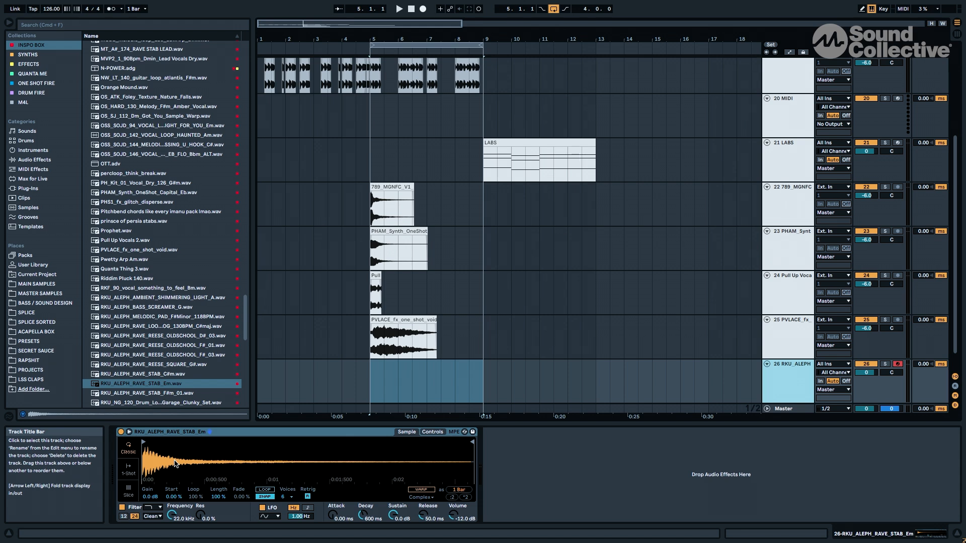
left_click(427, 433)
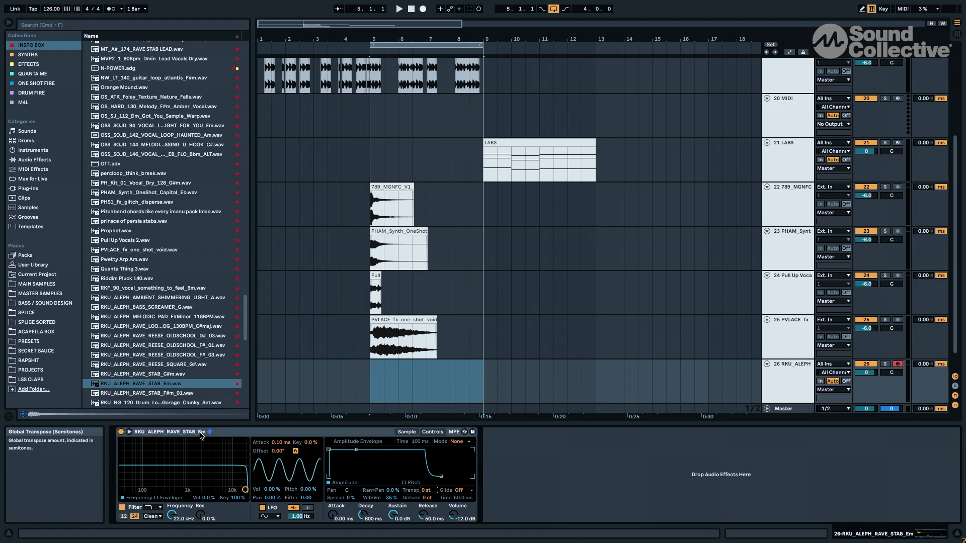
key("a")
key("a")
key("a")
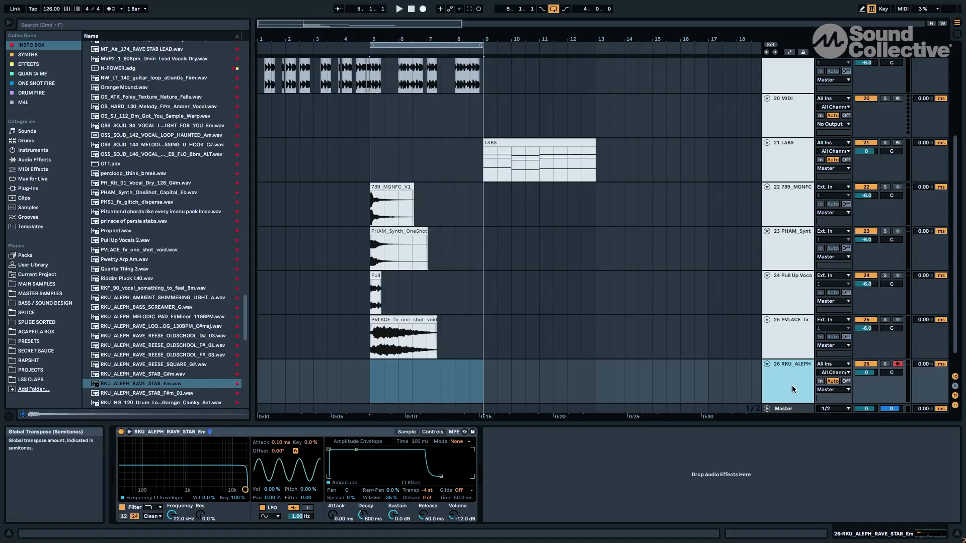
Add a new MIDI track below the rave stab, search for "serum vst" and load Serum on it
scroll(792, 389, "down", 3)
key("super+f")
type("serum vst")
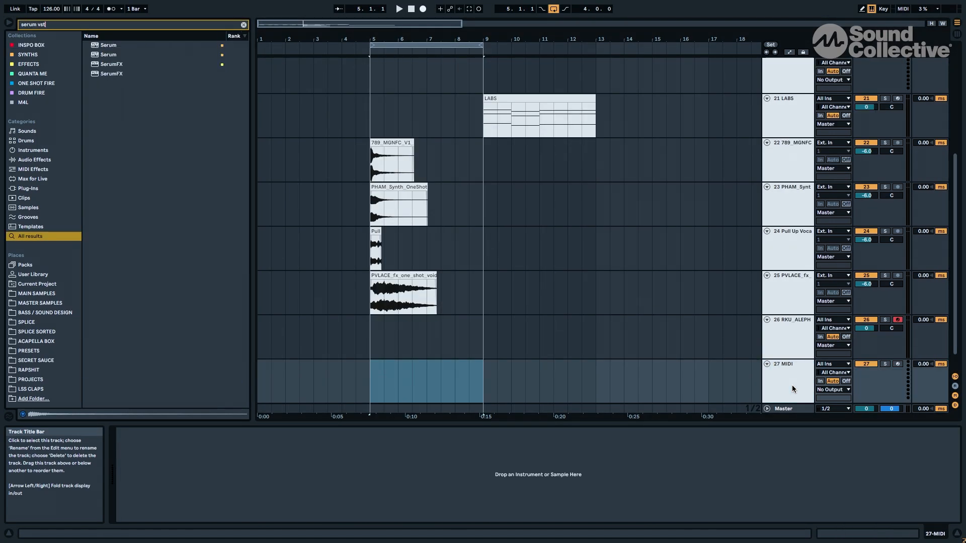
key("Down")
key("Return")
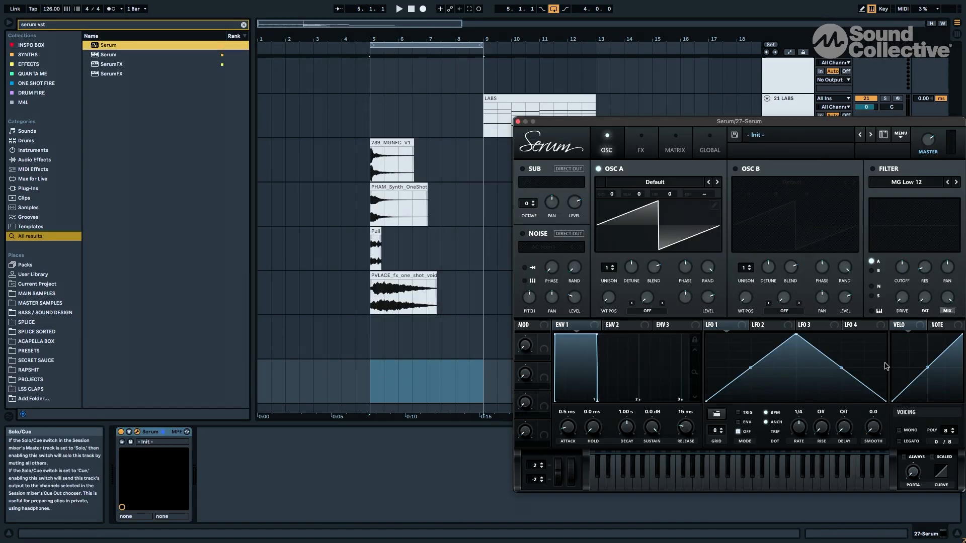
left_click(633, 187)
mouse_move(644, 217)
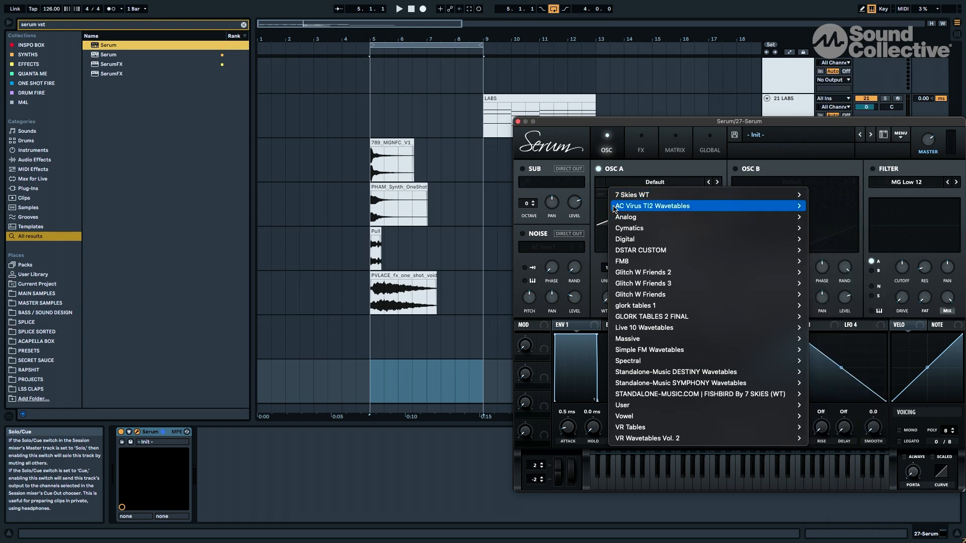
left_click(857, 102)
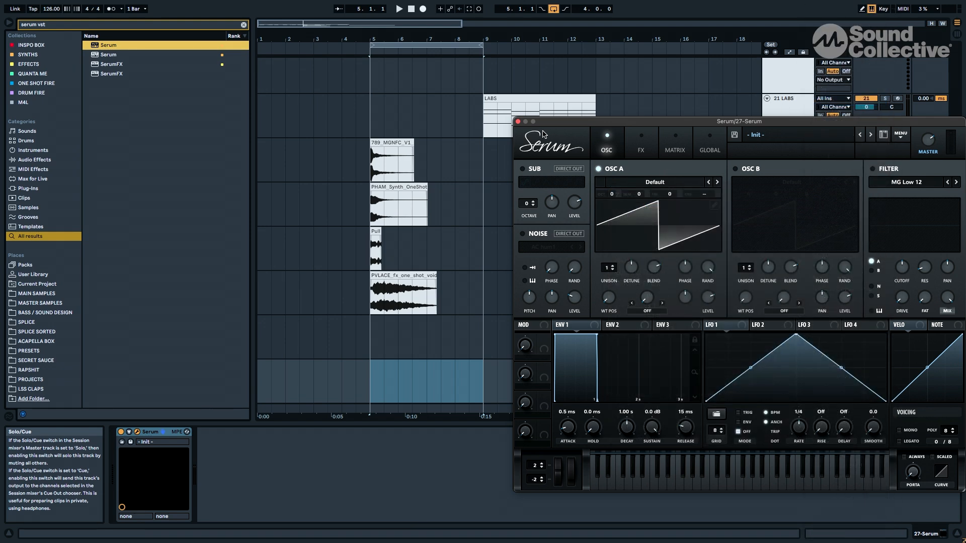
Close the Serum window, create a MIDI clip across bars 5 to 9 on its track and turn off the clip's scale
left_click(518, 122)
key("super+shift+m")
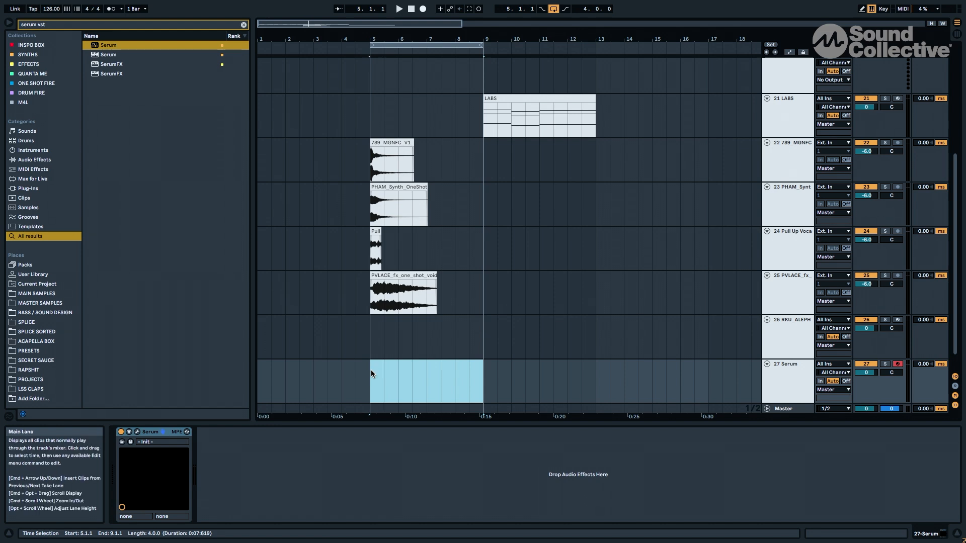
double_click(370, 369)
left_click(123, 517)
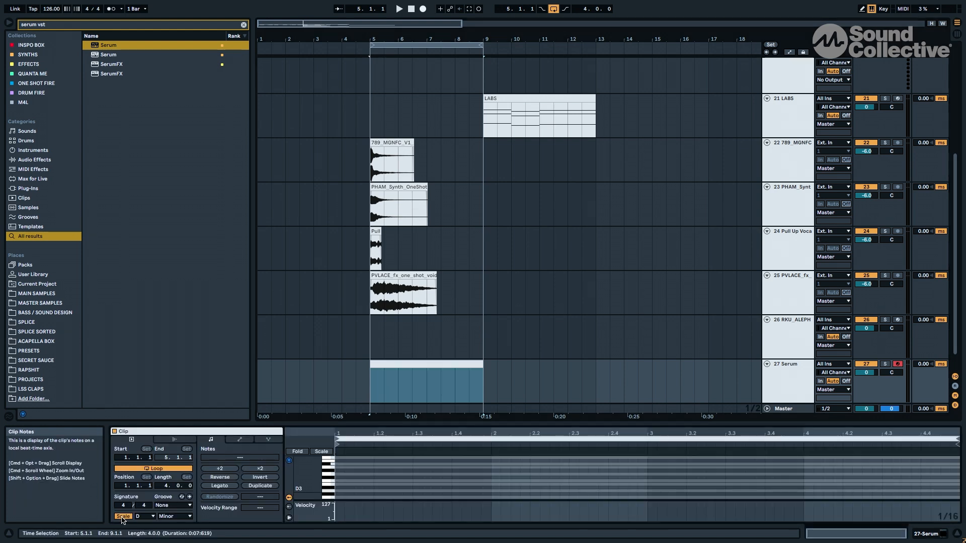
Draw a note at the start of the Serum clip, lower it to D0 and lengthen it to one bar
double_click(342, 491)
key("shift+Down")
key("shift+Down")
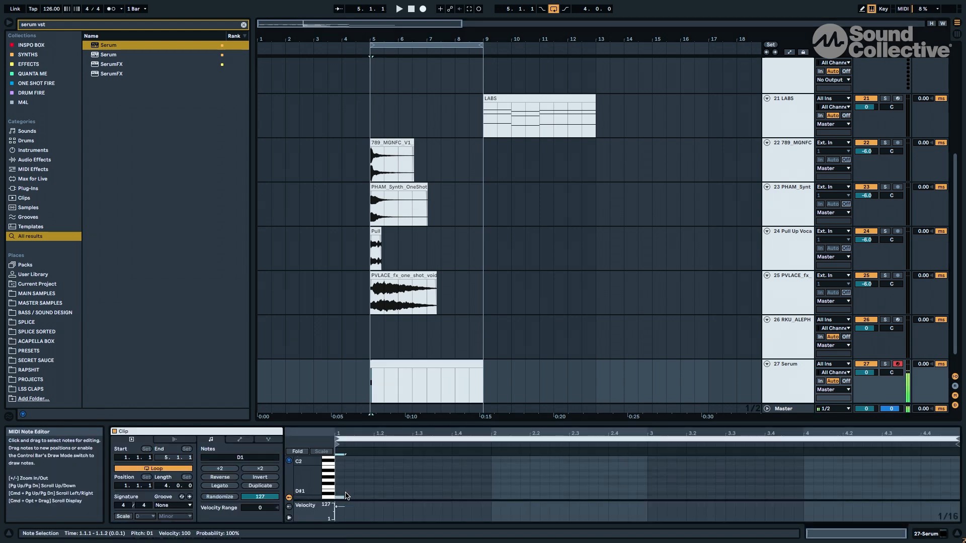
key("shift+Right")
key("shift+Right")
key("shift+Right")
key("shift+Right")
key("shift+Right")
key("shift+Right")
key("shift+Right")
key("shift+Right")
key("shift+Right")
key("shift+Right")
key("shift+Right")
key("shift+Right")
key("shift+Right")
key("shift+Right")
key("shift+Right")
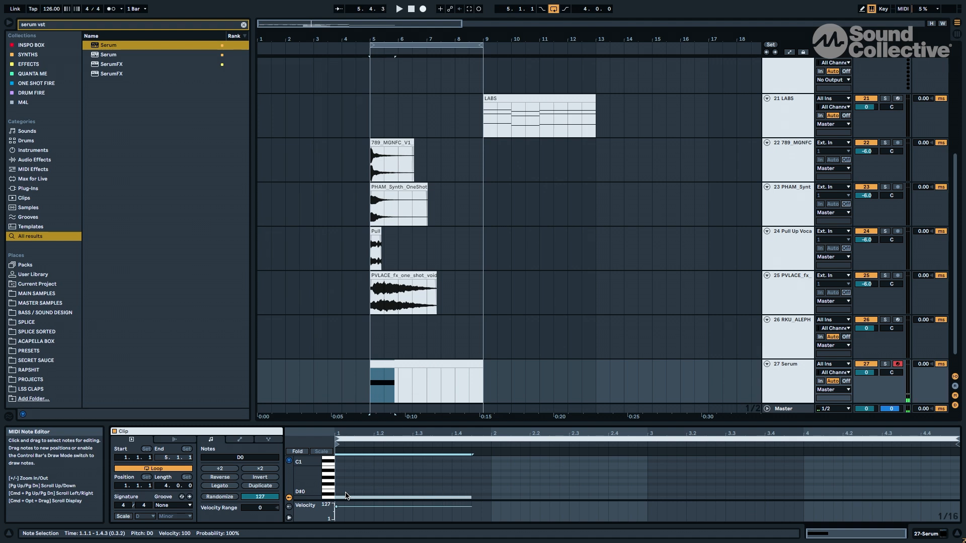
Play the arrangement, solo the Serum track to hear the note and stop playback
key("space")
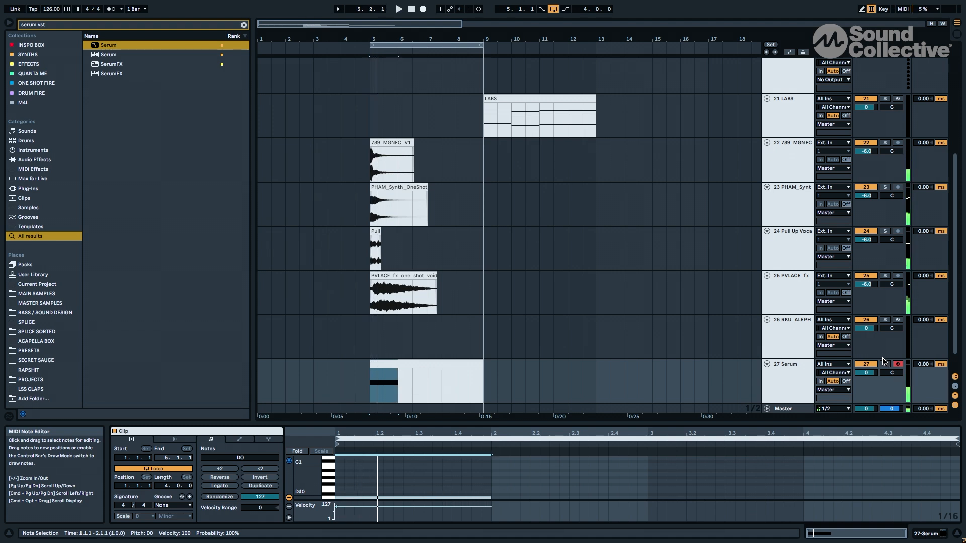
left_click(884, 364)
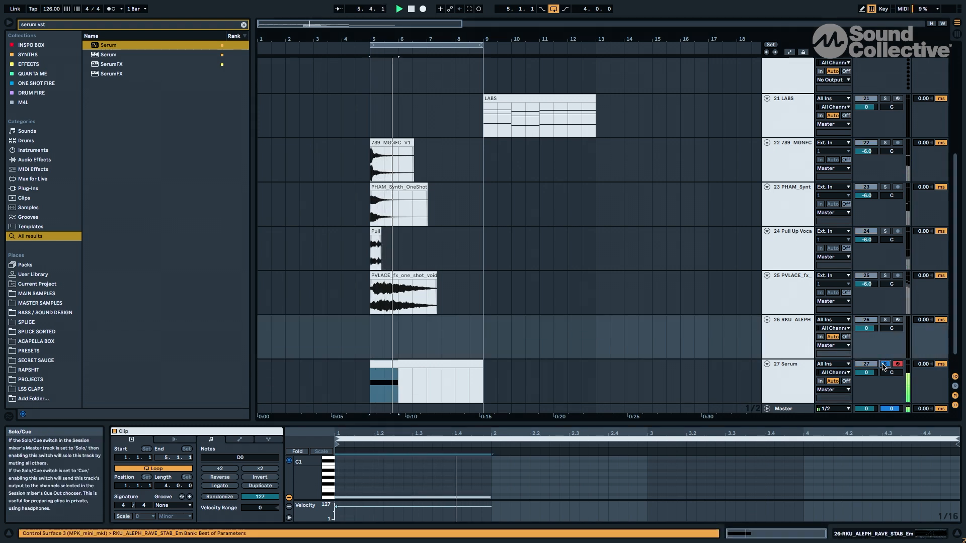
key("space")
Transpose the one-bar Serum note to C0
left_click(418, 497)
key("Down")
key("Down")
key("Down")
key("Down")
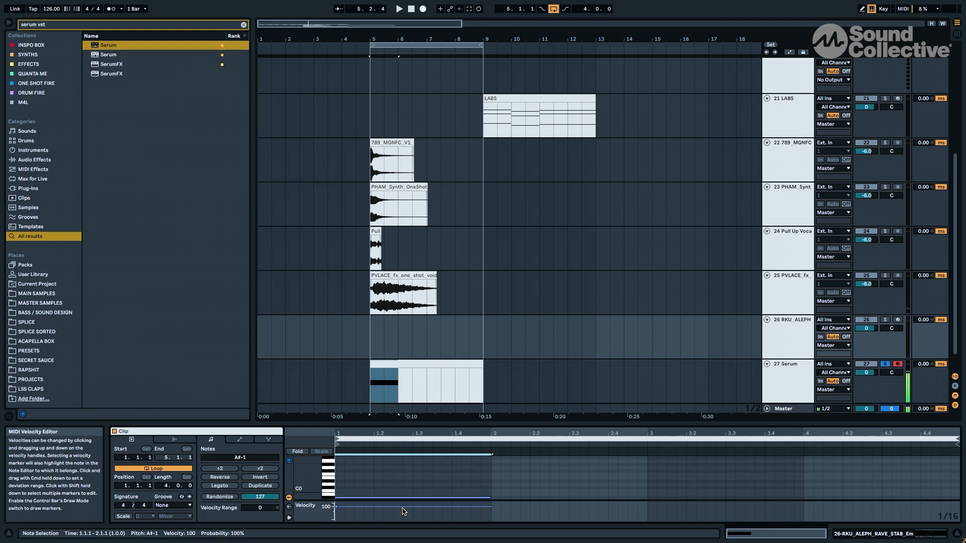
key("Up")
key("Up")
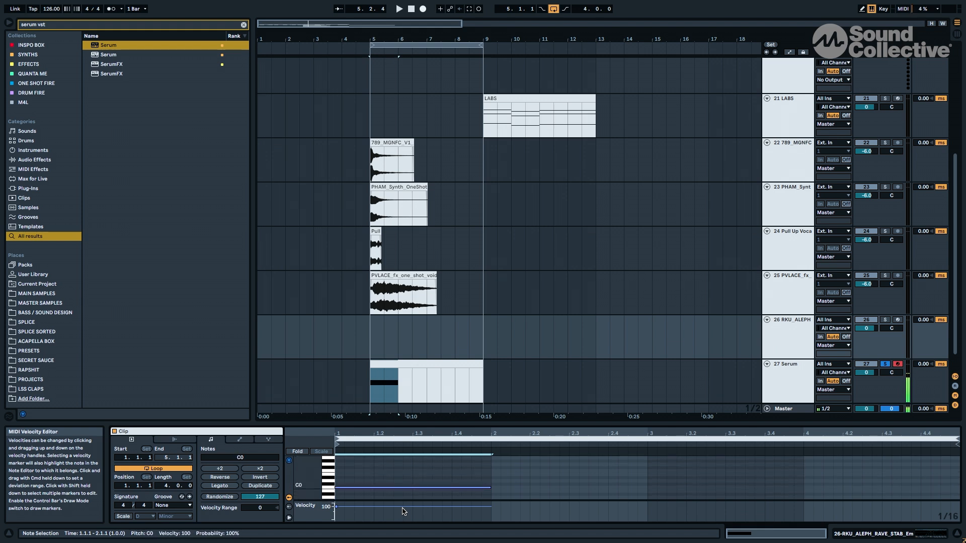
Stop playback and transpose the one-bar Serum note to B-1
key("space")
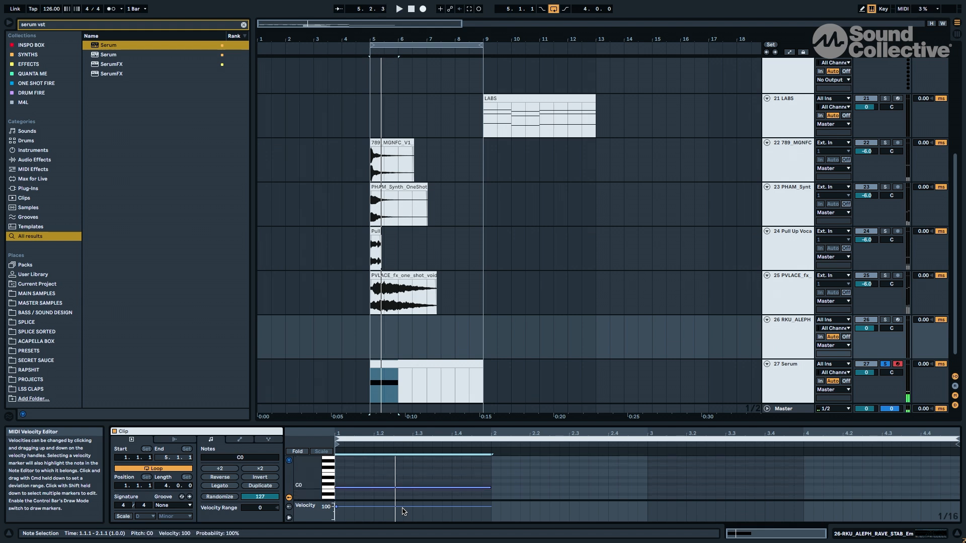
key("Down")
key("Down")
key("Up")
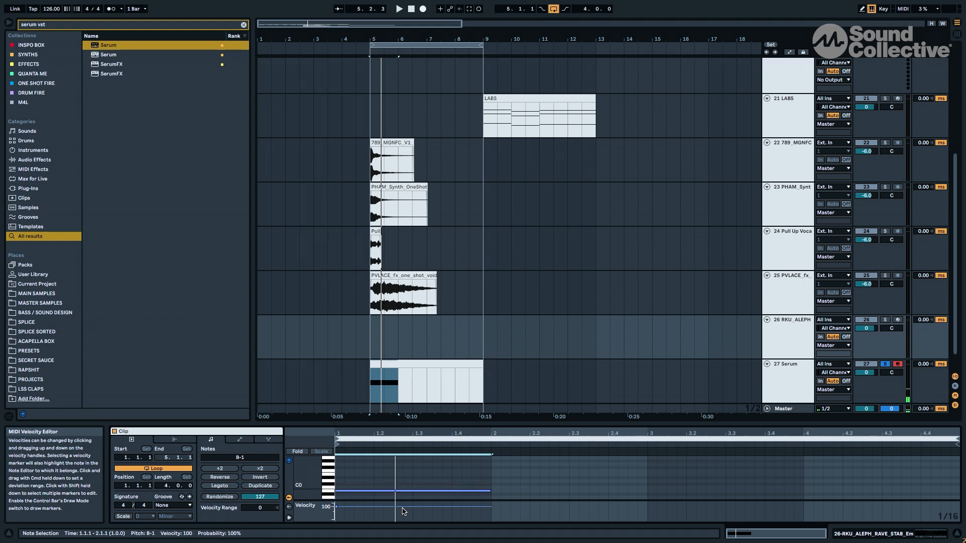
Add a Spectrum device after the sampler on the RKU_ALEPH rave stab track and expand its display
left_click(871, 531)
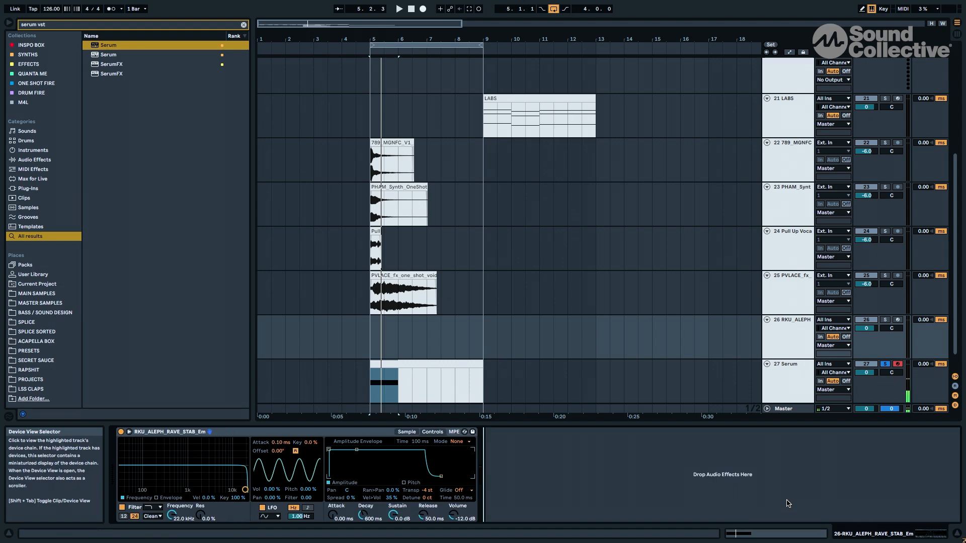
key("super+f")
type("spect")
key("Return")
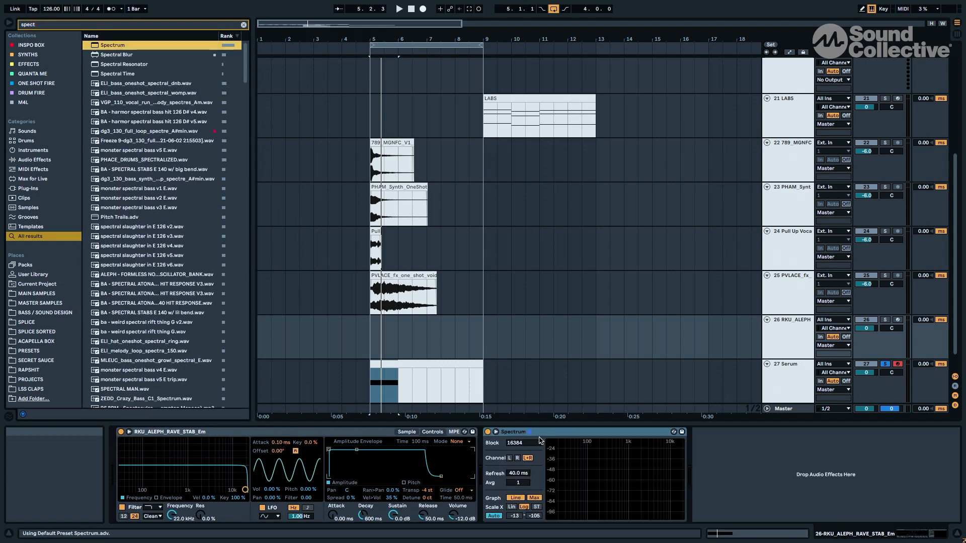
left_click(496, 433)
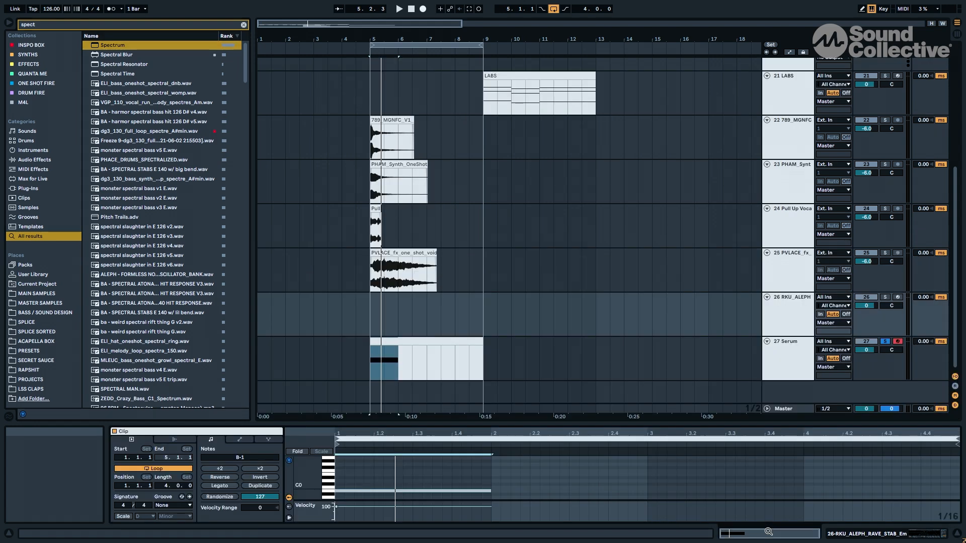
left_click(775, 532)
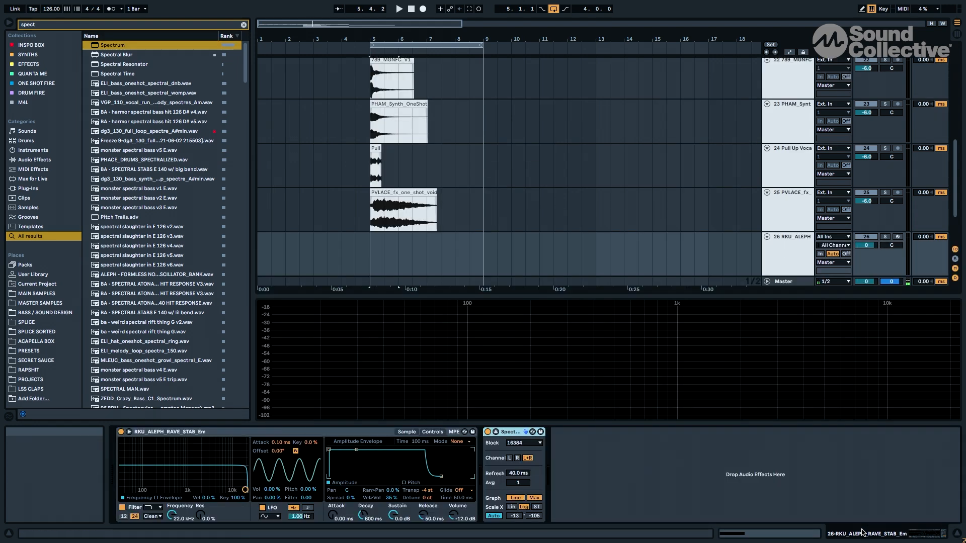
left_click(863, 533)
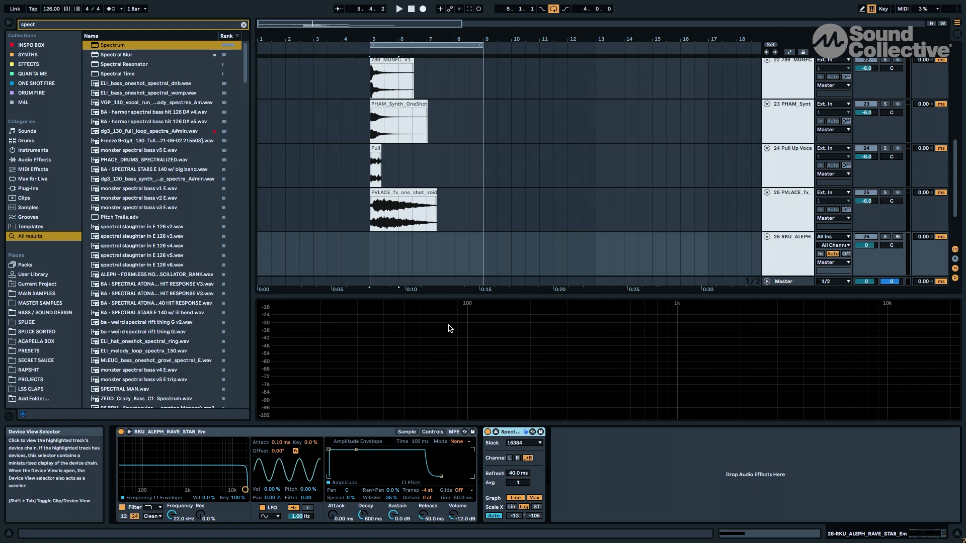
Play the Serum note from the start of bar 5 to check the frequency display, then stop playback
key("space")
scroll(390, 231, "down", 3)
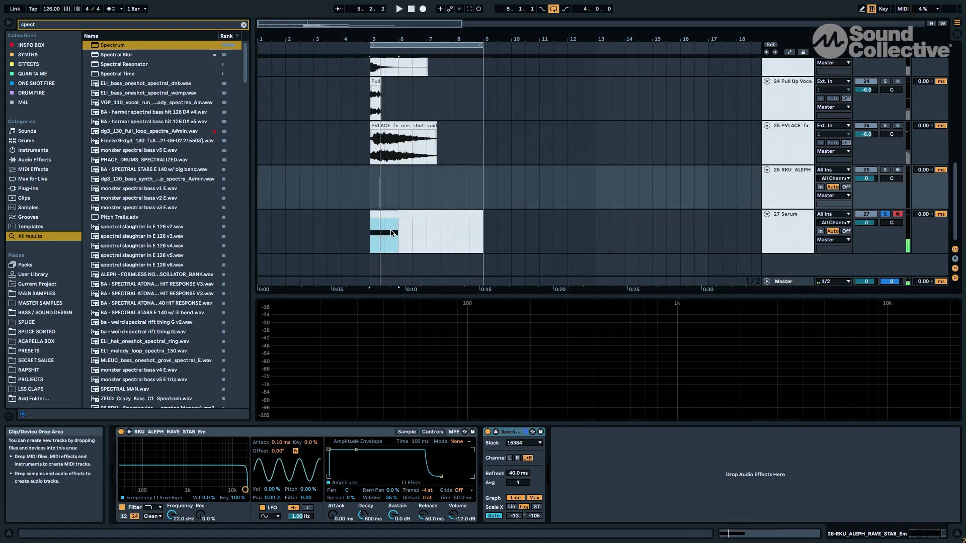
left_click(384, 215)
key("space")
key("space")
Add a Spectrum device after Serum on the Serum track
left_click(368, 372)
key("super+f")
type("sxpect")
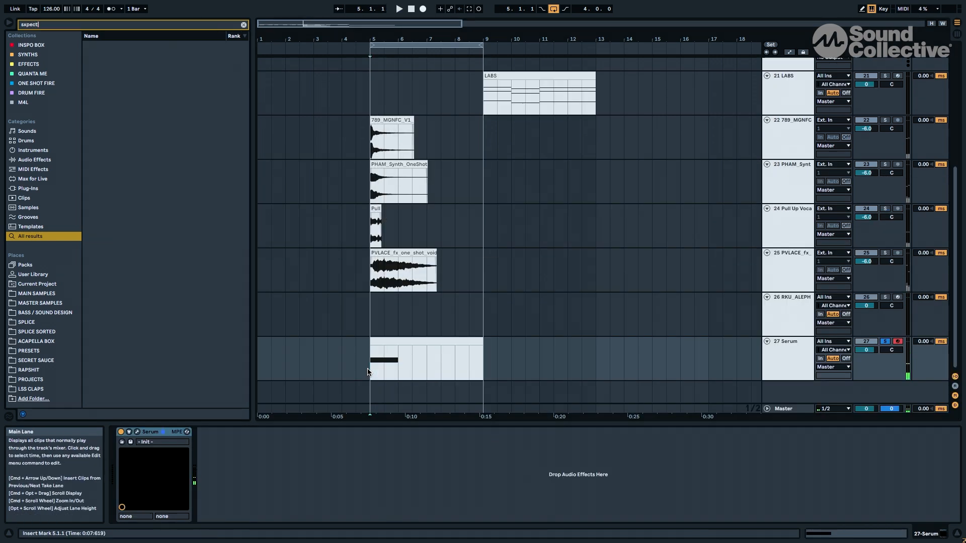
key("super+a")
type("spect")
key("Down")
key("Return")
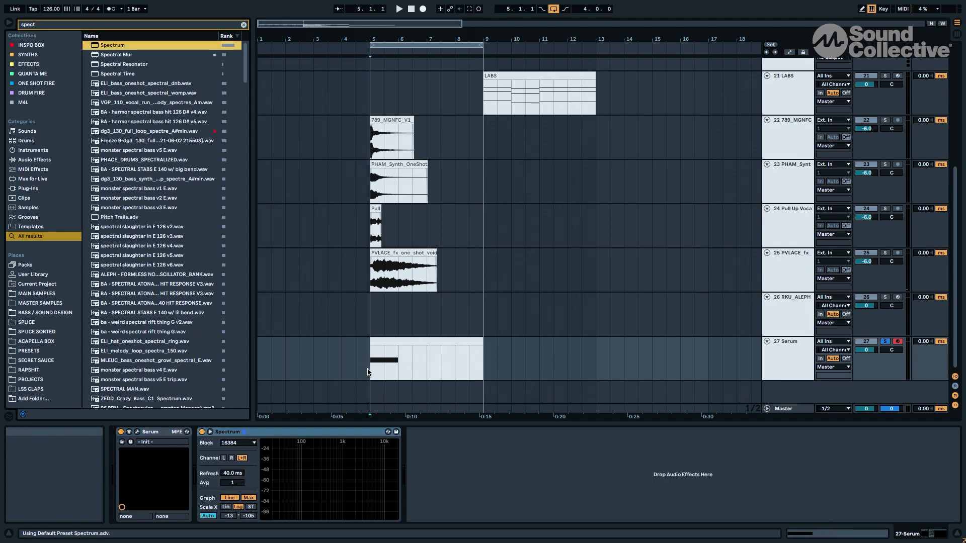
Play the Serum note and examine the frequency and pitch of its fundamental peak in the Spectrum display
key("space")
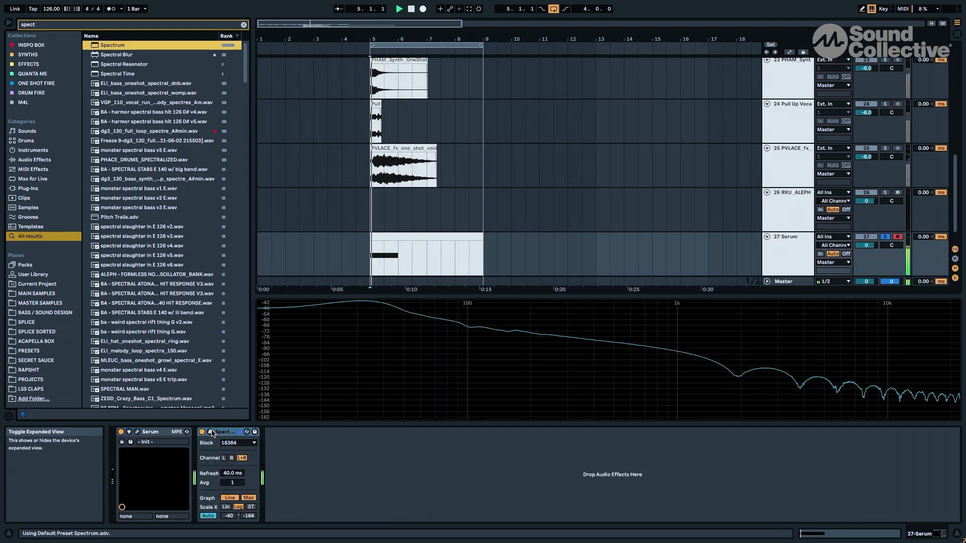
left_click(388, 432)
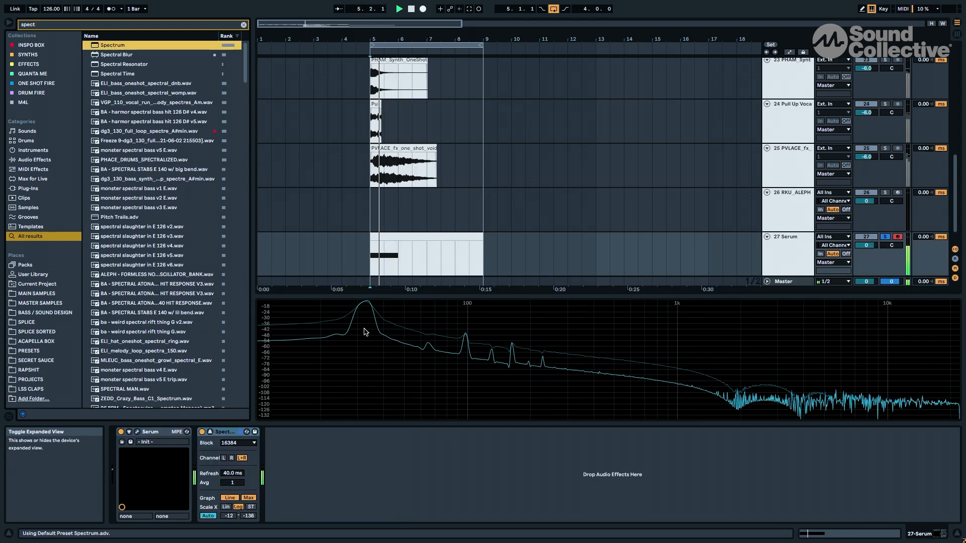
key("space")
key("space")
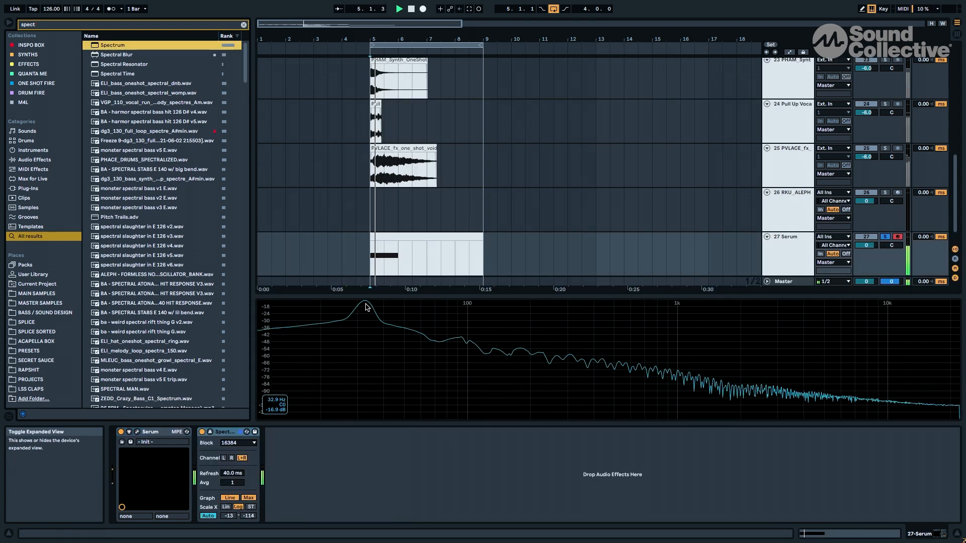
double_click(366, 308)
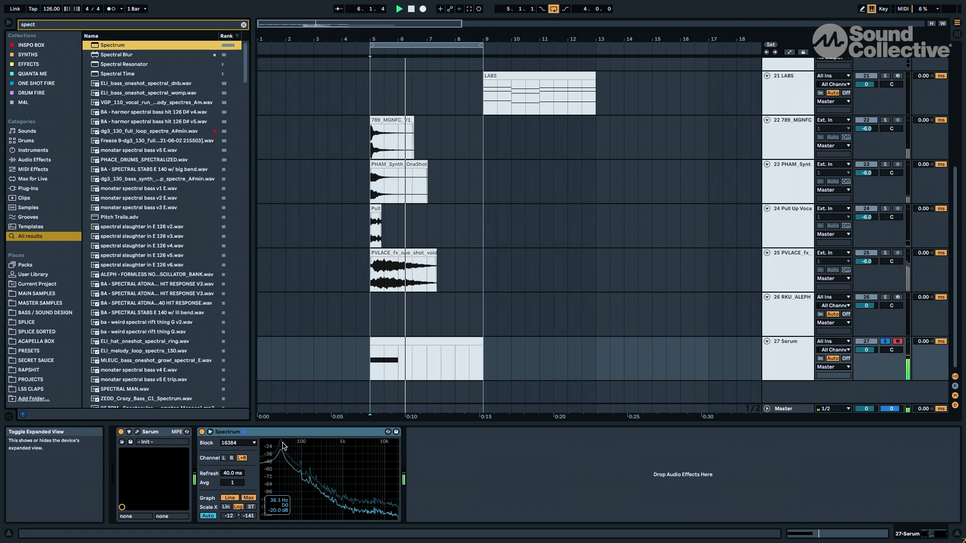
mouse_move(282, 446)
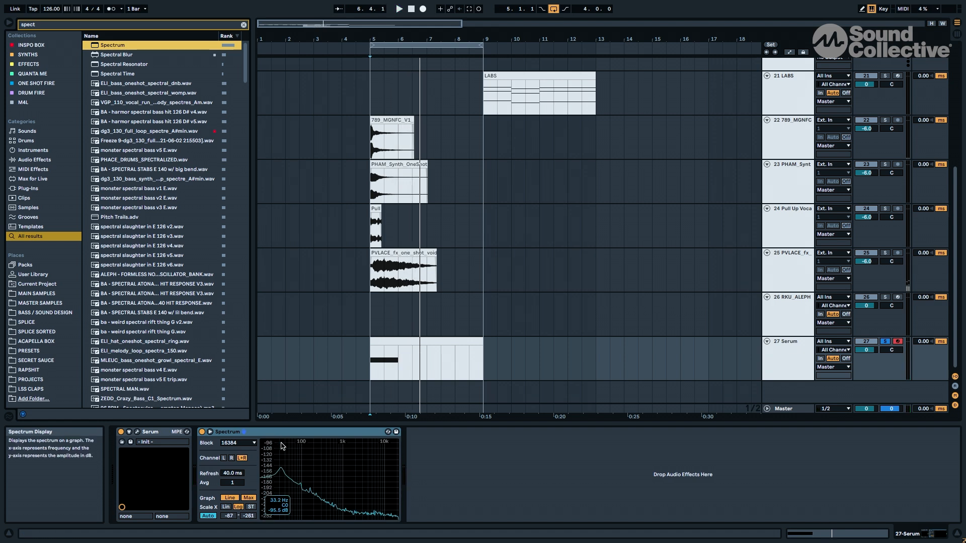
key("space")
Open the Serum clip and transpose its note to C#0
left_click(398, 347)
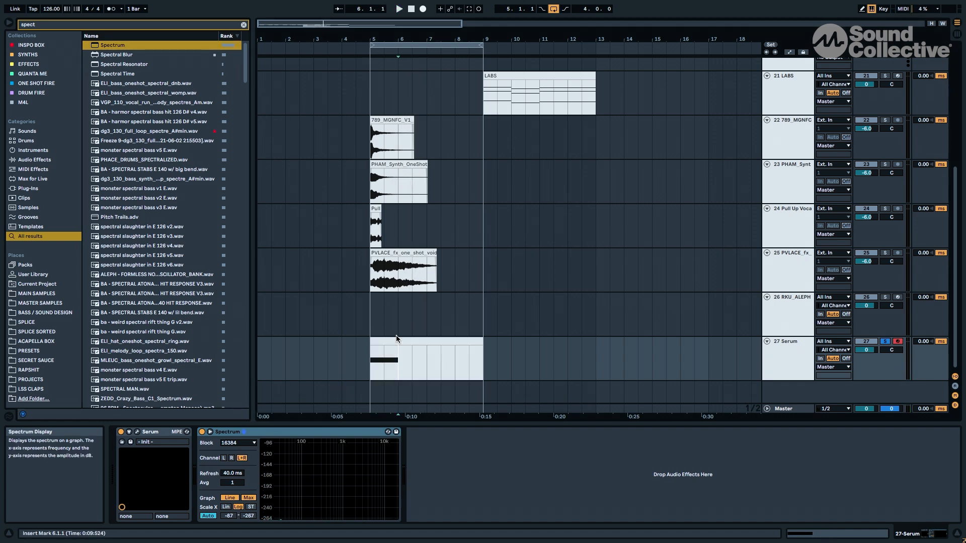
double_click(397, 346)
left_click(413, 469)
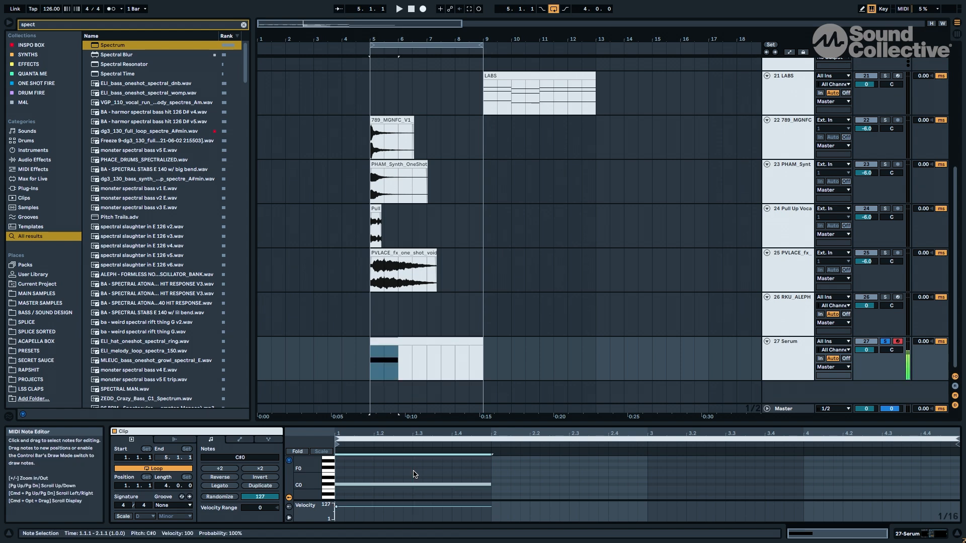
Play the transposed note and examine its fundamental peak in the Serum track's expanded Spectrum display
left_click(919, 531)
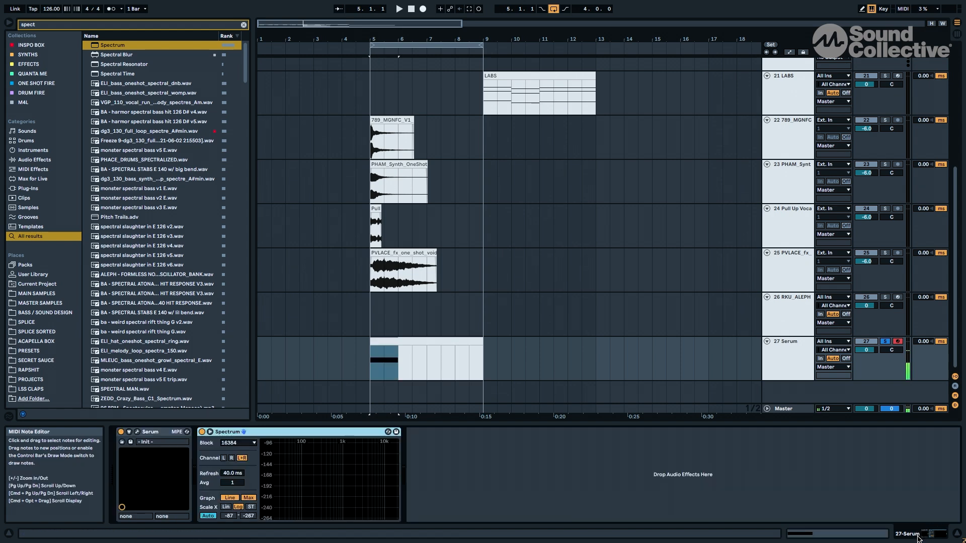
left_click(212, 433)
key("space")
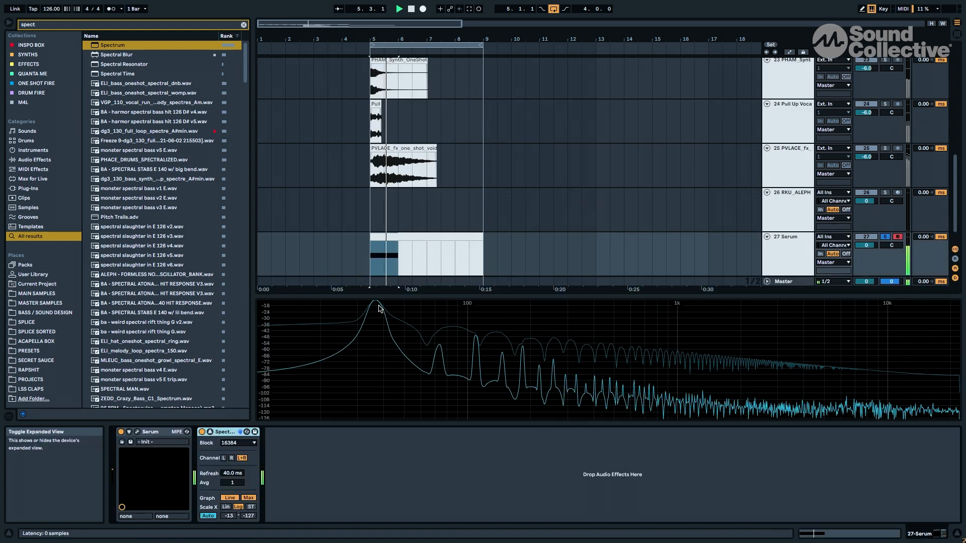
key("space")
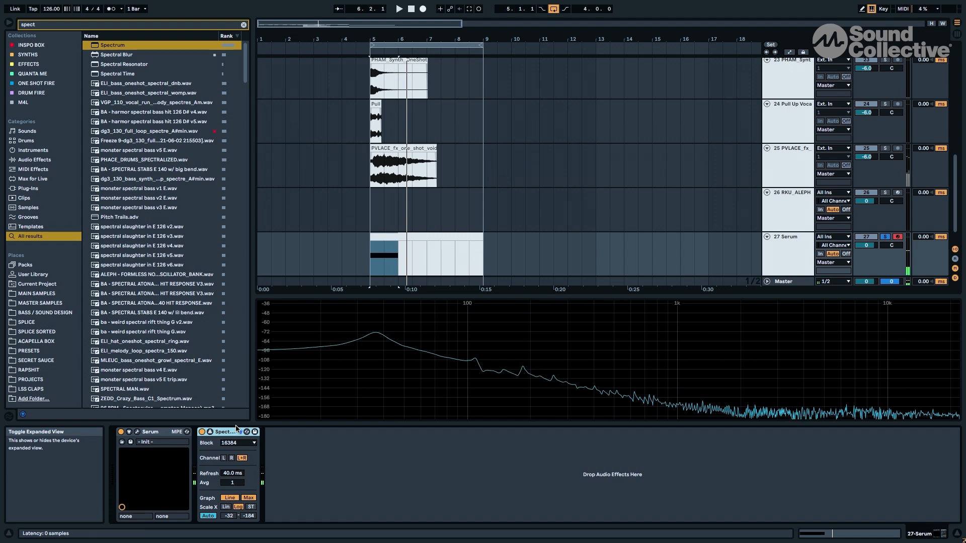
Delete the Spectrum device from the Serum track and play the Serum clip
key("Delete")
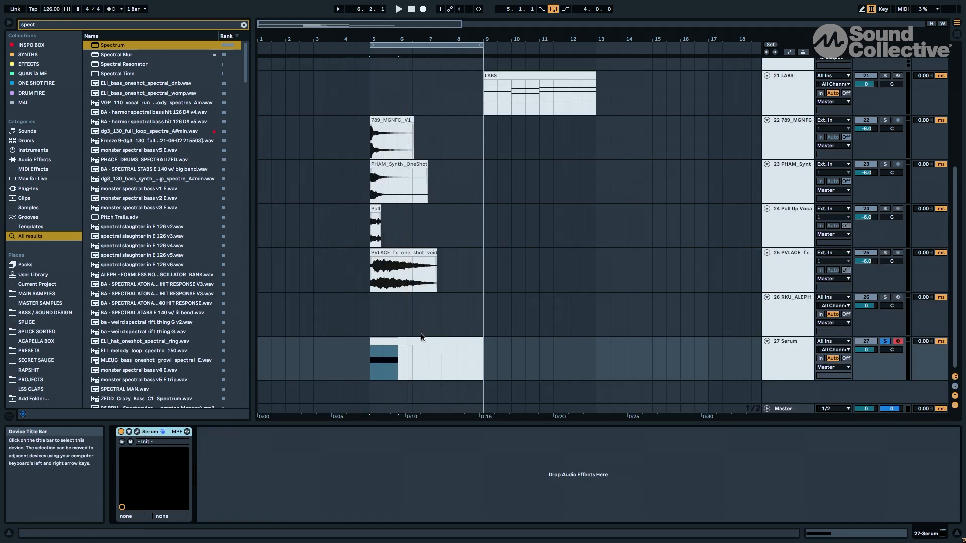
key("minus")
left_click(421, 339)
left_click(779, 350)
key("space")
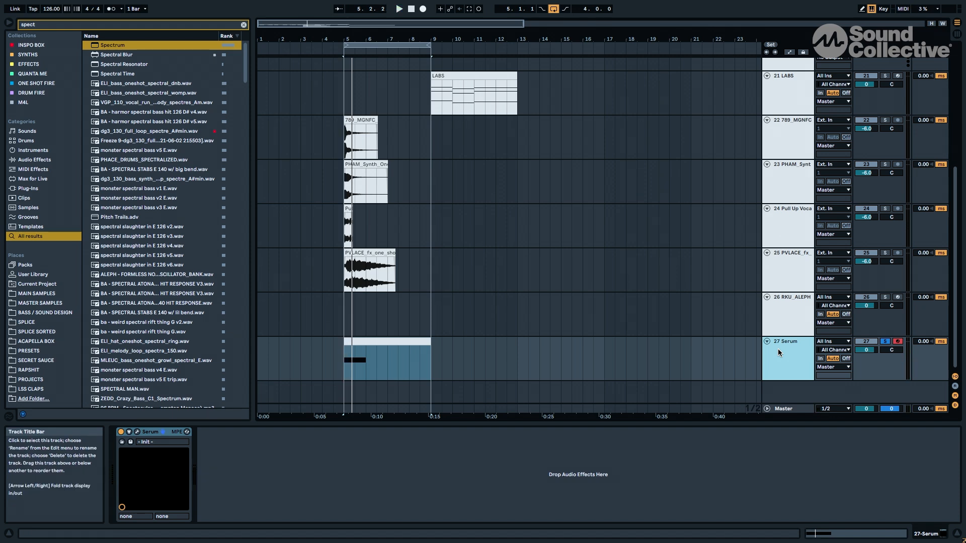
Reopen the Serum clip and audition its note at higher pitches, raising it through D0 to G0
double_click(377, 352)
left_click(373, 471)
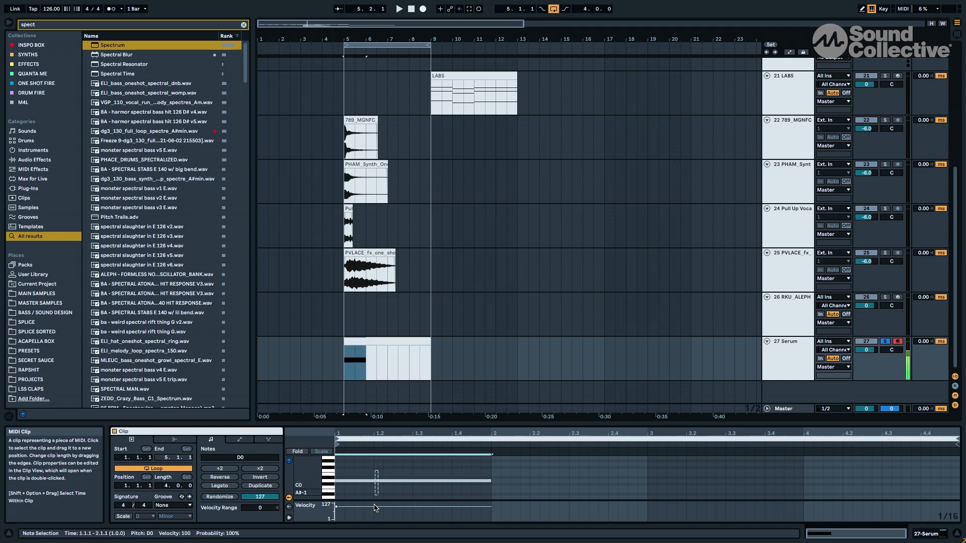
key("Up")
key("Up")
scroll(340, 465, "up", 1)
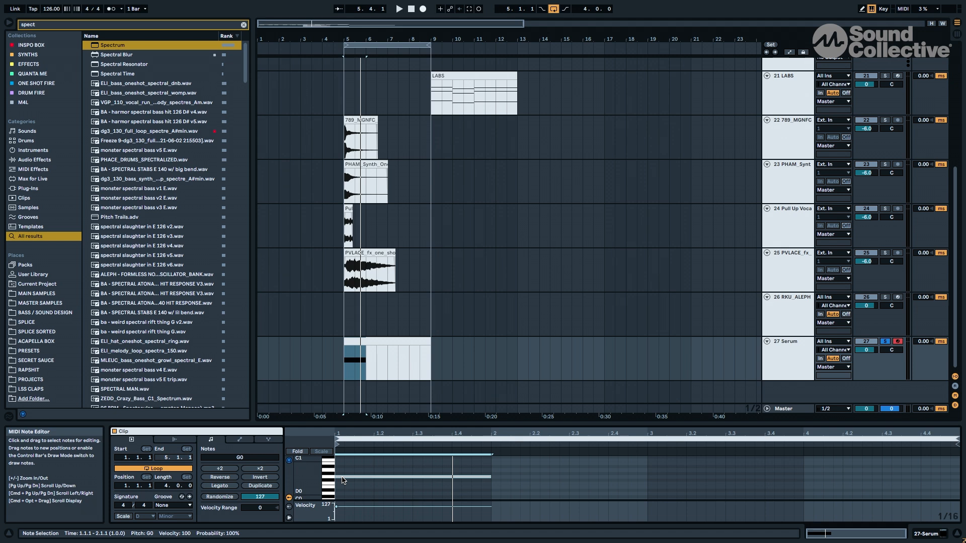
Delete the MIDI clip from the Serum track
left_click(374, 339)
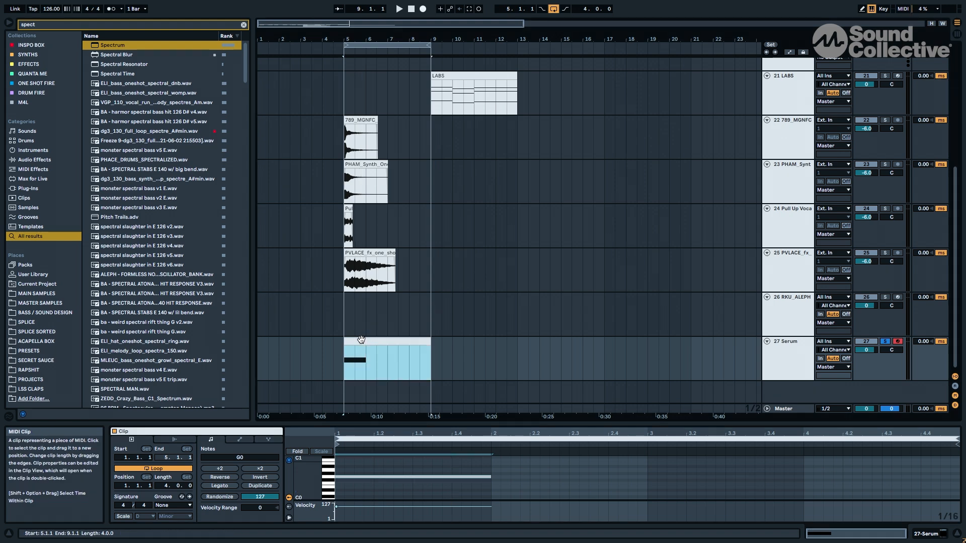
key("Delete")
Arm and solo the RKU_ALEPH track, show its devices and lower the computer keyboard's octave to C3 to D4
left_click(783, 317)
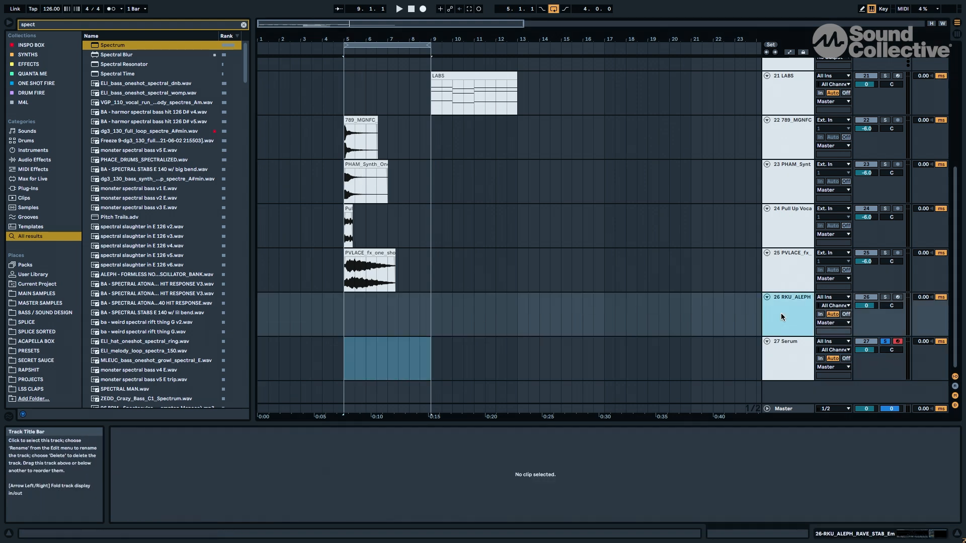
left_click(897, 297)
left_click(921, 533)
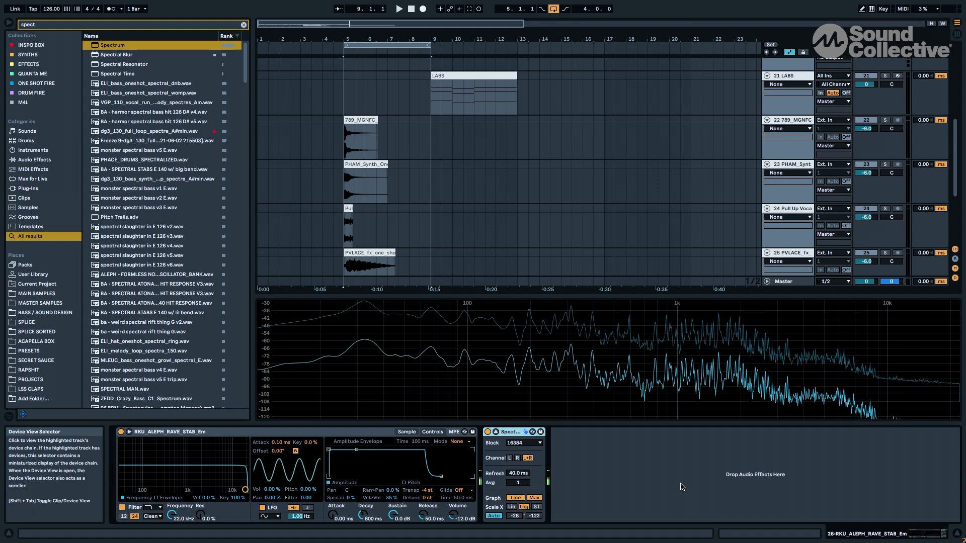
scroll(689, 184, "down", 5)
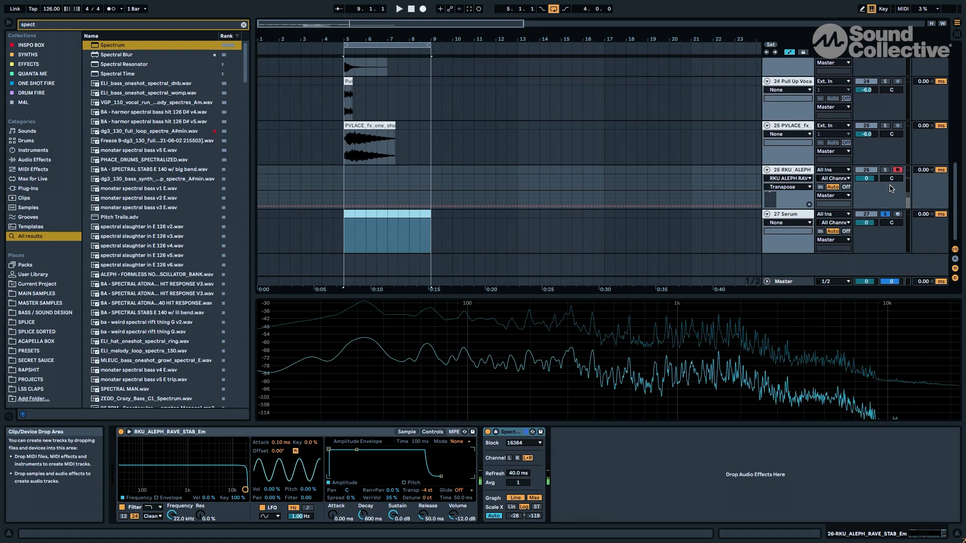
left_click(885, 169)
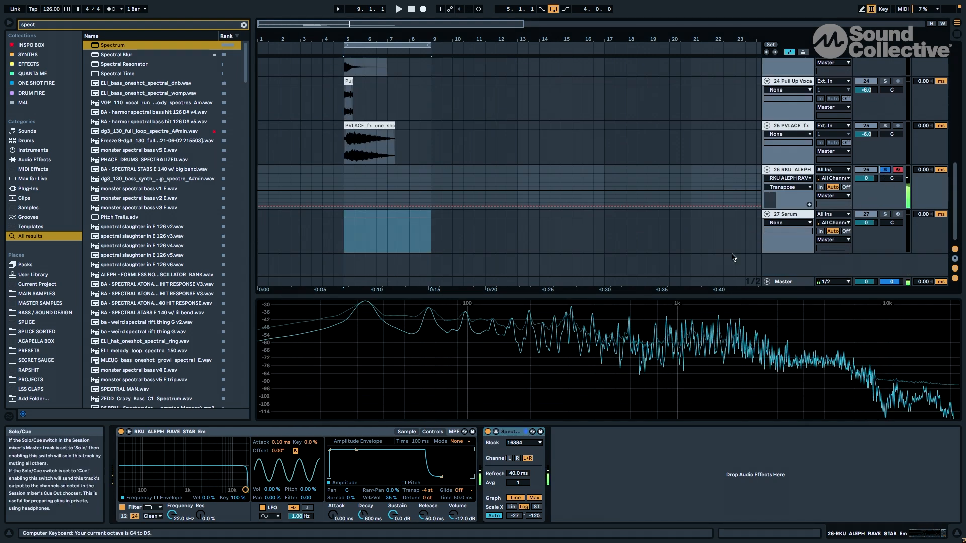
key("z")
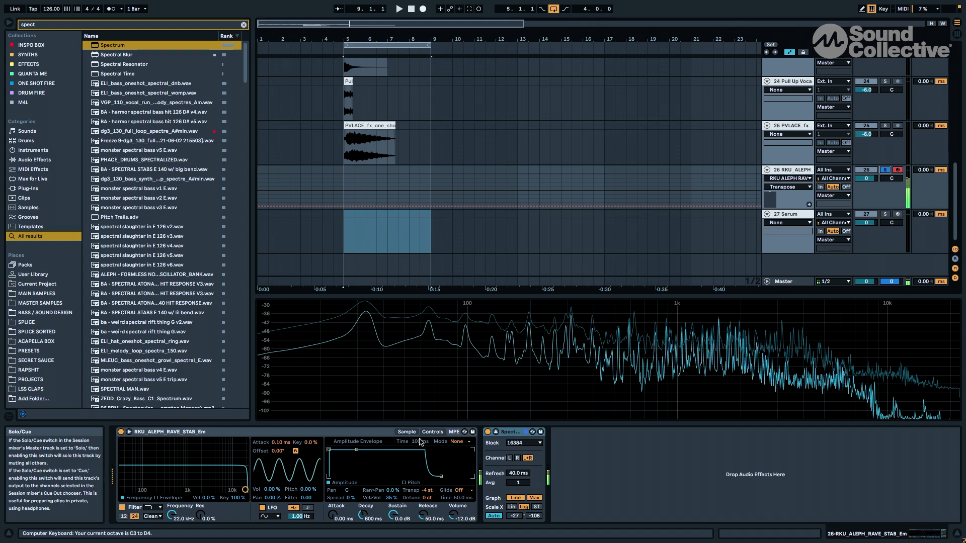
Show the rave stab's sample waveform in its sampler and look through the other tracks of the arrangement
left_click(407, 432)
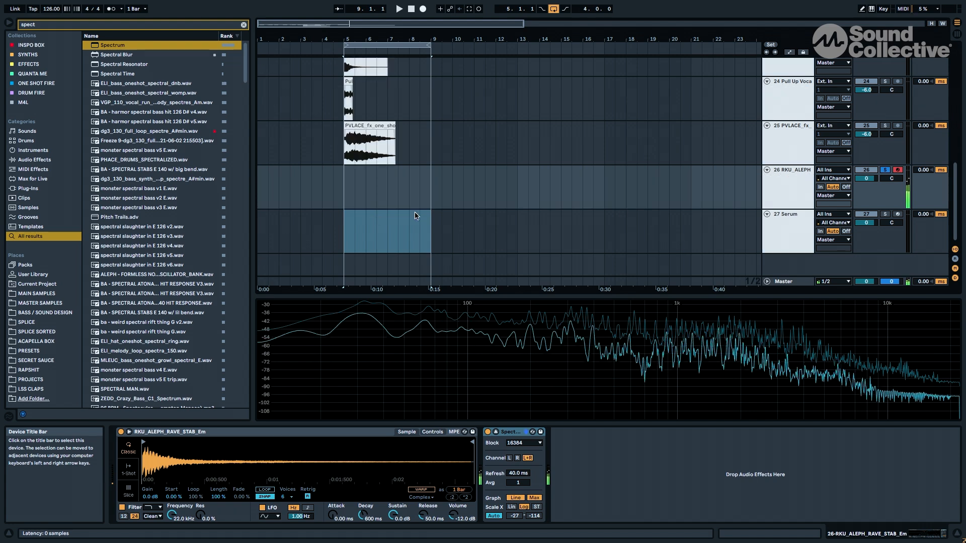
scroll(734, 213, "up", 2)
scroll(817, 207, "up", 4)
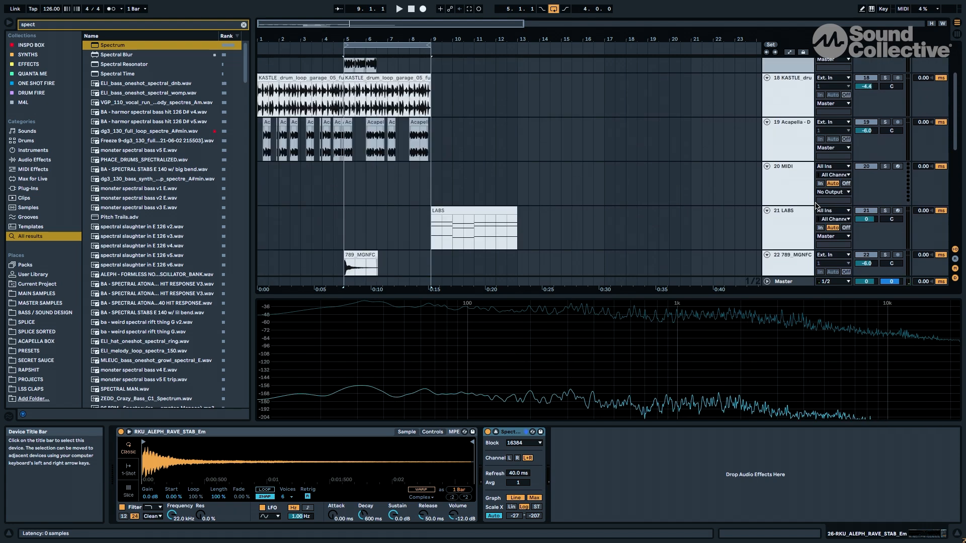
left_click(885, 124)
scroll(804, 274, "down", 4)
left_click_drag(804, 275, 789, 360)
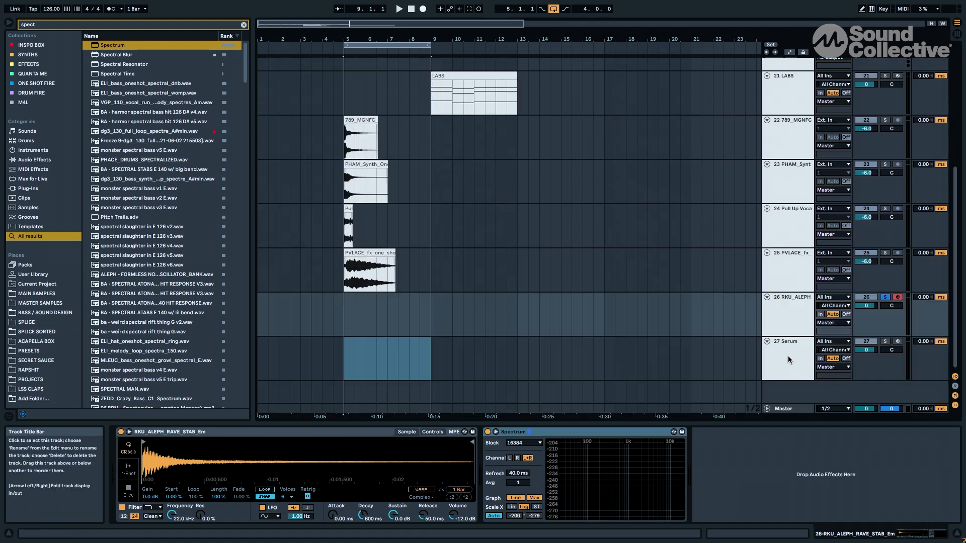
Place the insert marker at bar 5 on the RKU_ALEPH track and audition the rave stab from the computer keyboard
left_click(341, 330)
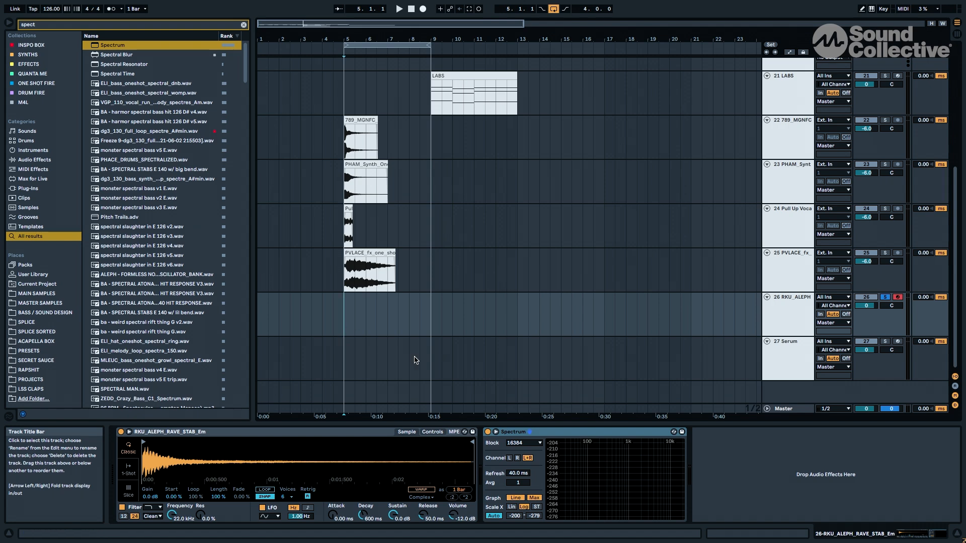
key("a")
key("a")
key("m")
key("a")
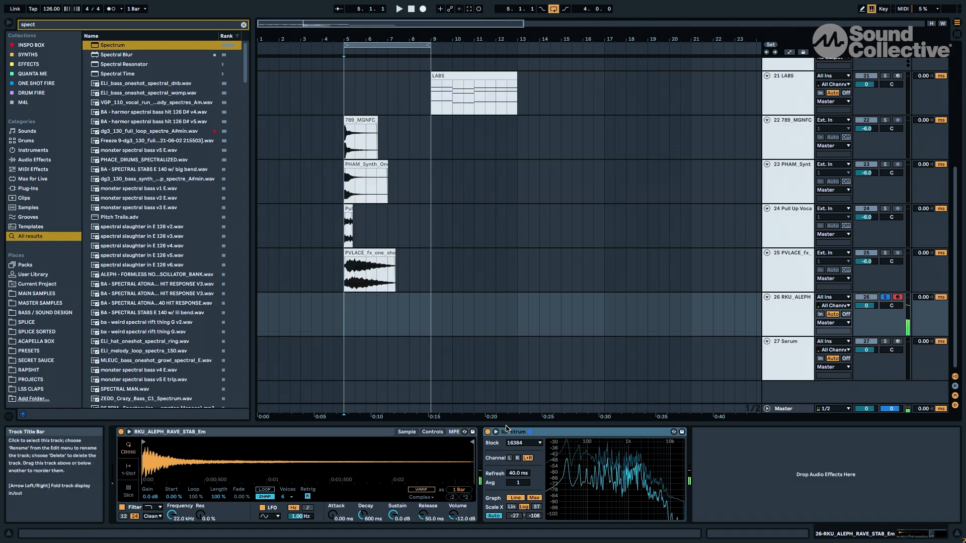
Add a Tuner to the RKU_ALEPH track's device chain and remove the Spectrum device from it
key("ctrl+f")
type("tuner")
key("Return")
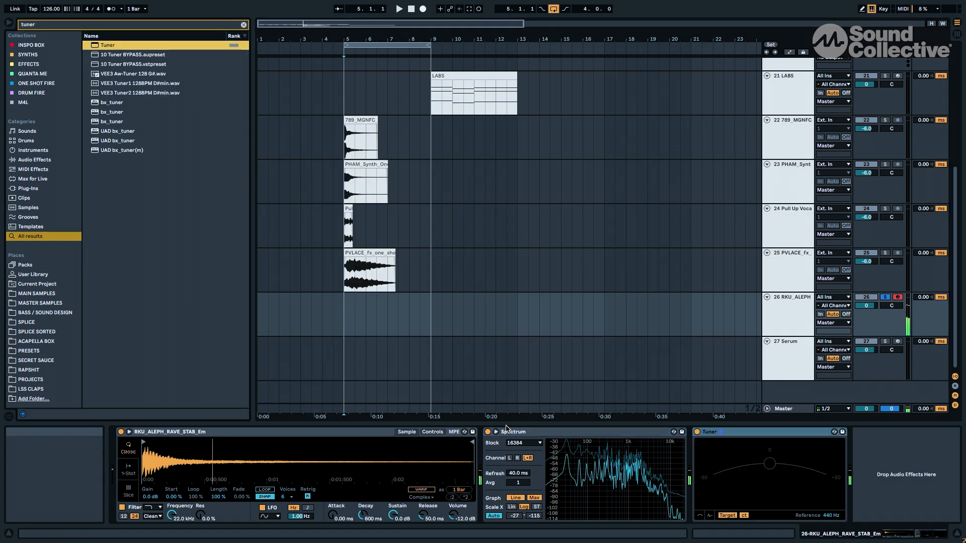
left_click(495, 432)
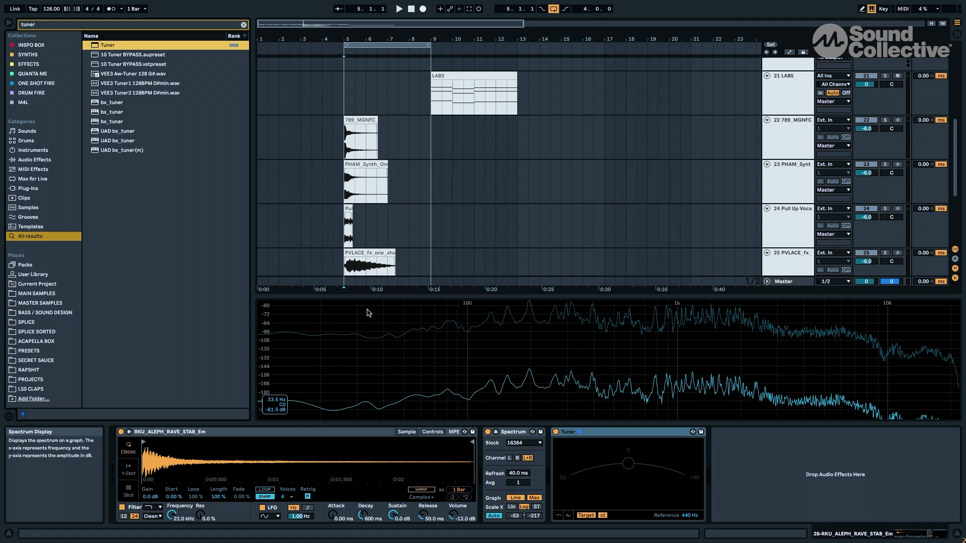
left_click(512, 432)
key("Delete")
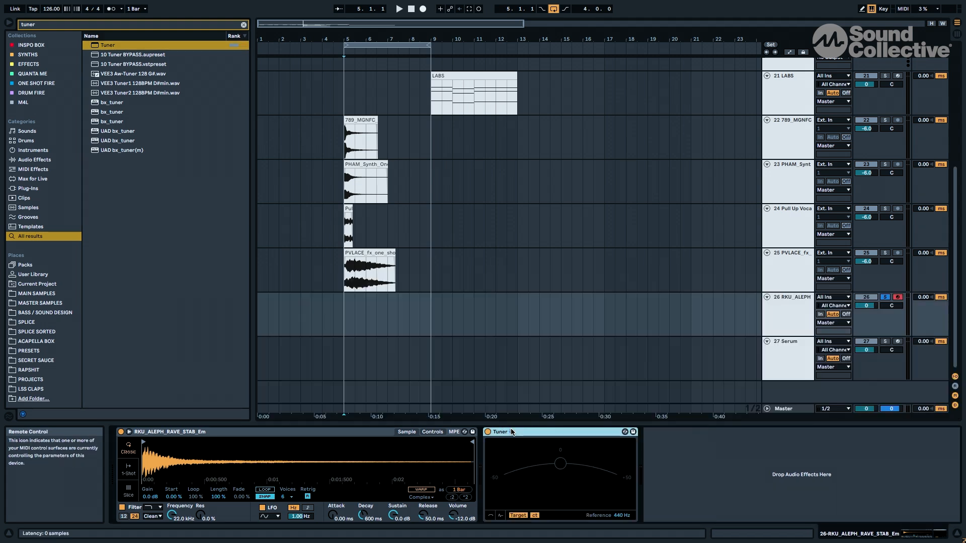
Create a four-bar MIDI clip at bar 5 on the RKU_ALEPH track and add a one-beat D3 note at its start
left_click_drag(421, 322, 354, 312)
key("super+shift+m")
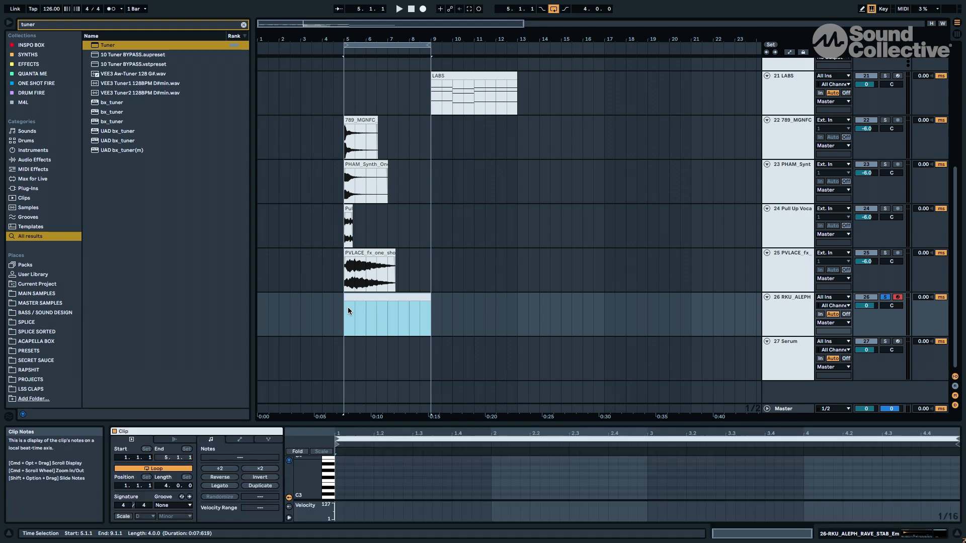
double_click(341, 495)
key("Up")
key("shift+Right")
key("shift+Right")
key("shift+Right")
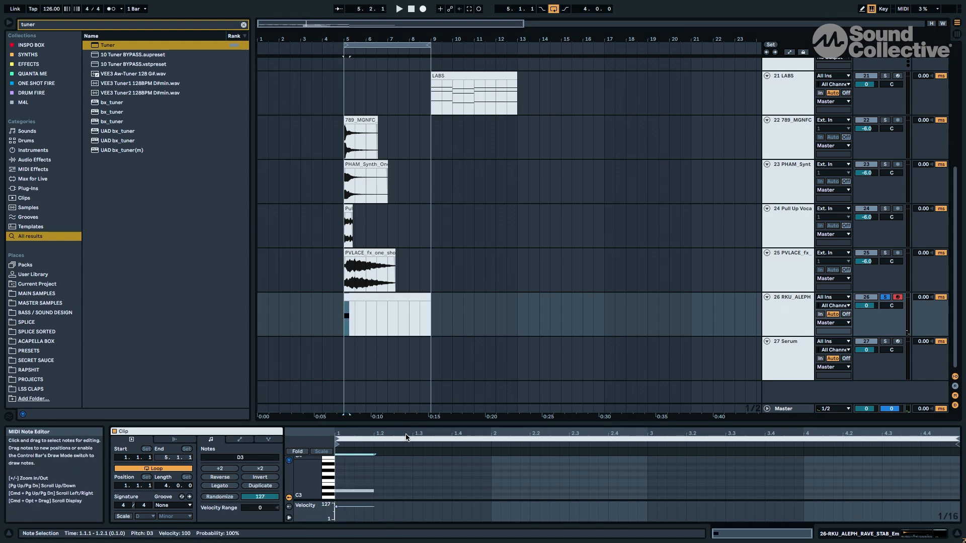
Copy the D3 note to beat 1.3 of the clip
left_click_drag(408, 473, 337, 496)
key("super+c")
left_click(412, 488)
key("super+v")
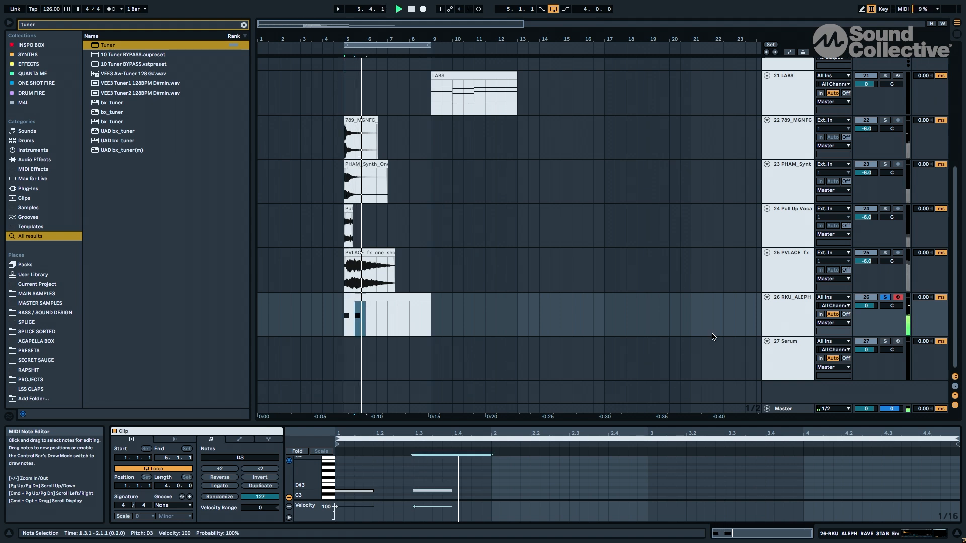
Compare Classic and One-Shot playback in the rave stab's sampler, leave it on One-Shot and play the clip from bar 5
left_click(858, 536)
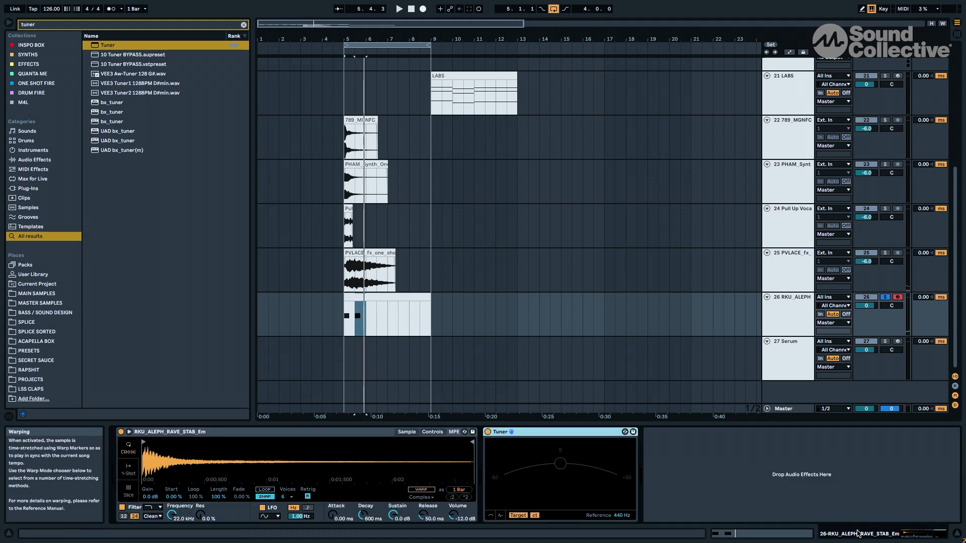
key("a")
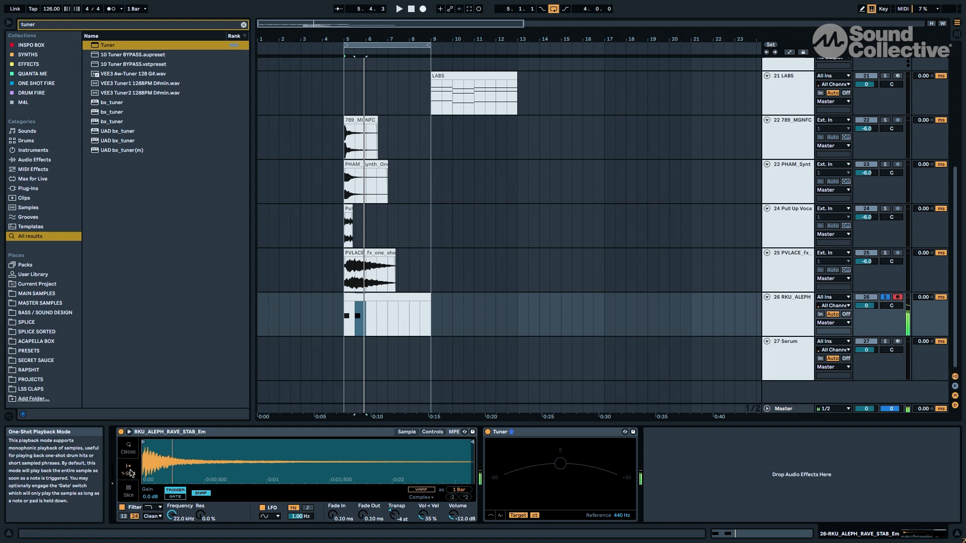
left_click(129, 449)
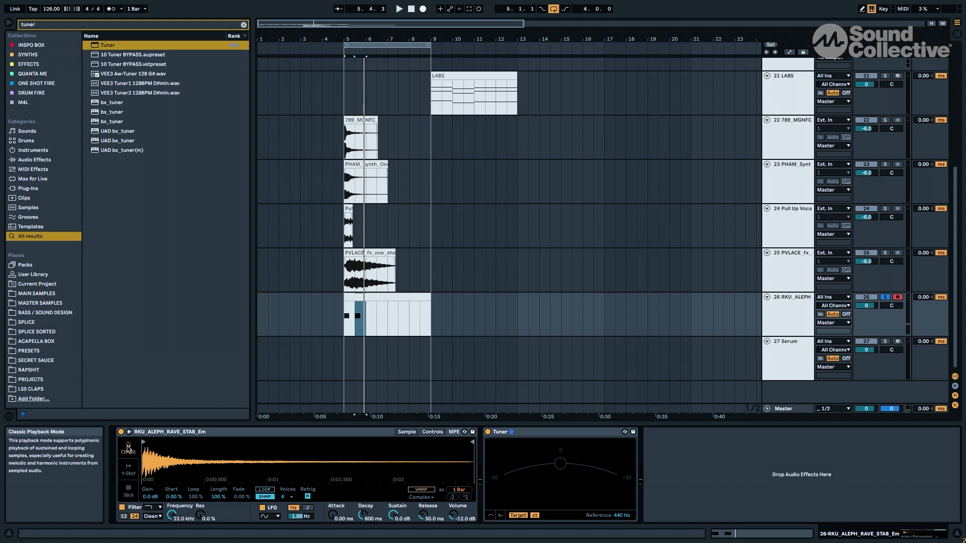
left_click(128, 468)
left_click(349, 309)
key("space")
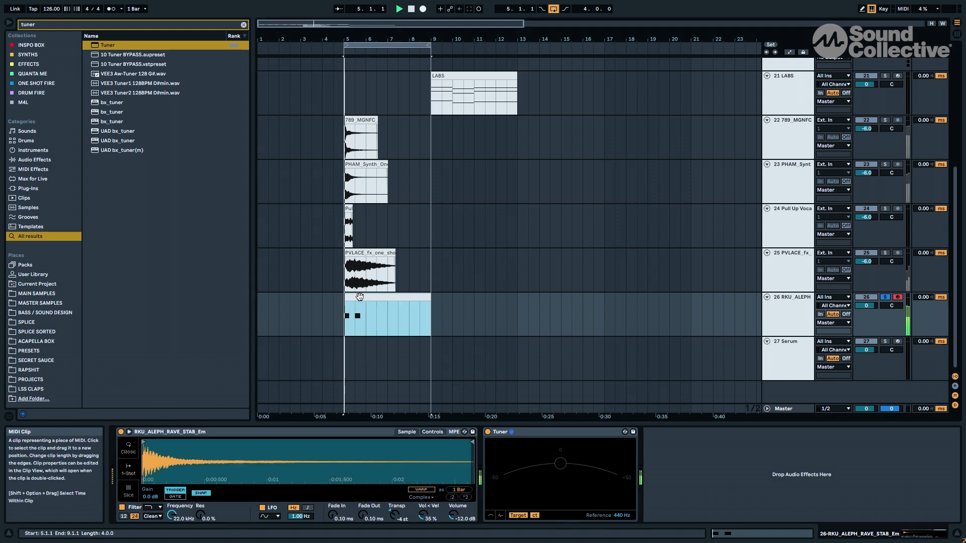
Move the clip's second D3 note from beat 1.3 to the start of the clip's bar 2
left_click(773, 535)
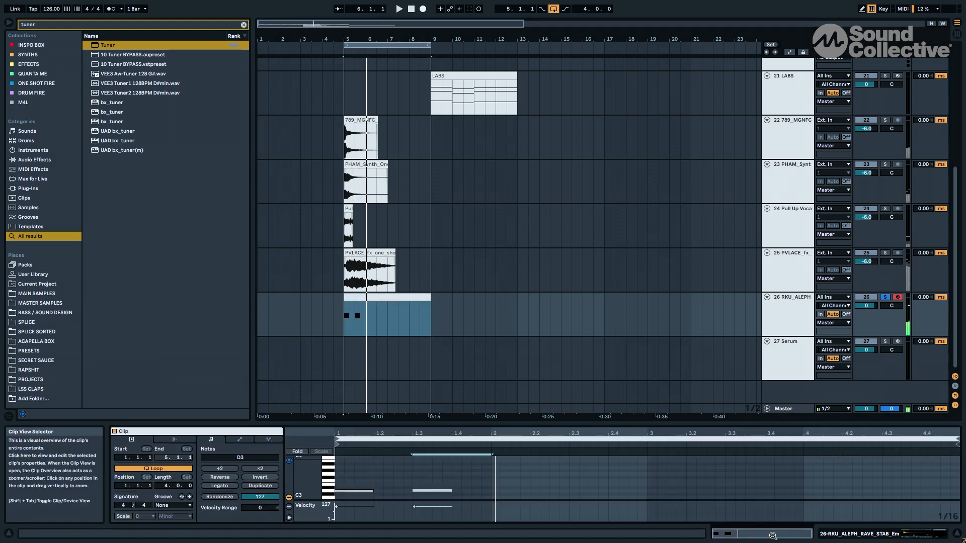
left_click_drag(446, 483, 442, 486)
key("Right")
key("Right")
key("Right")
key("Right")
key("Right")
key("Right")
key("Right")
key("Right")
key("space")
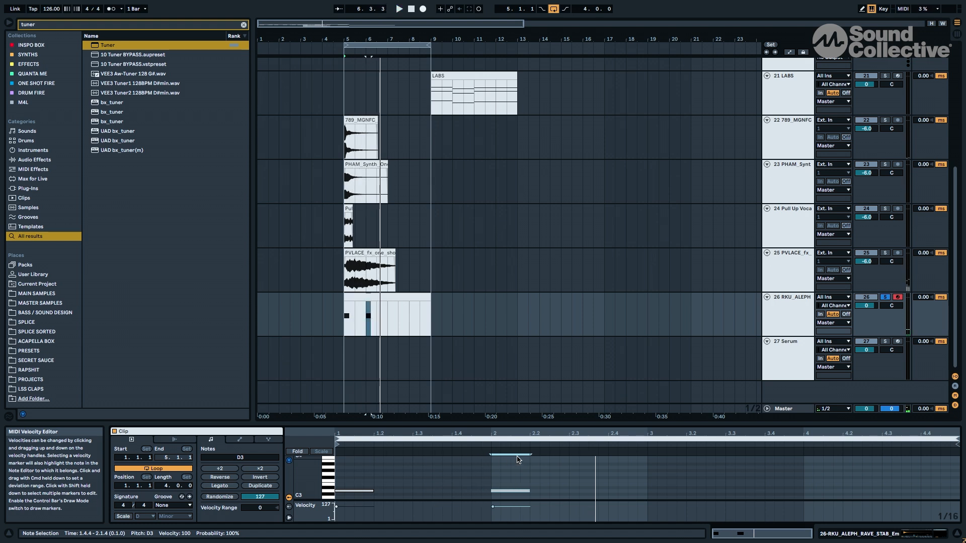
Search the browser for "rave stab" and audition various BHK_Rave Stab samples
key("super+f")
type("rave stab")
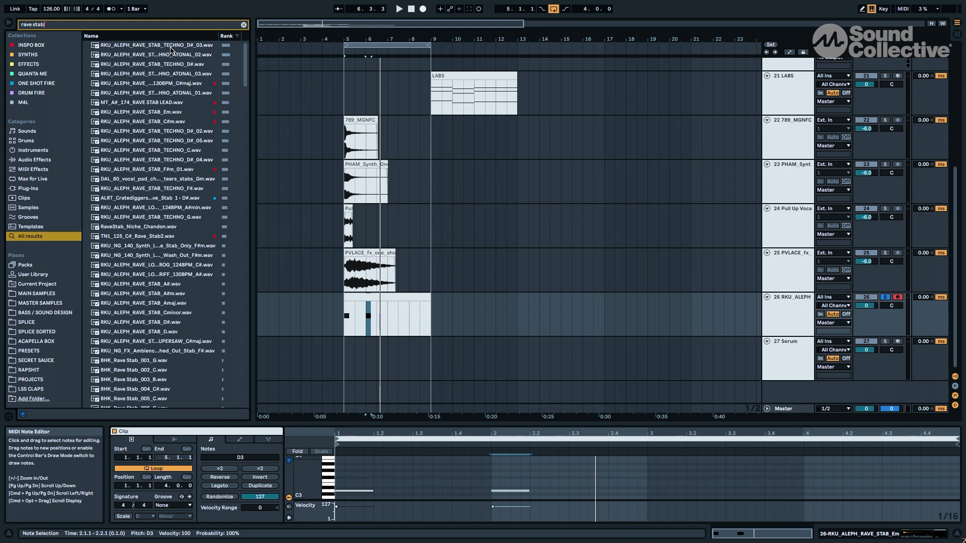
scroll(173, 98, "down", 10)
left_click(174, 163)
scroll(175, 164, "down", 6)
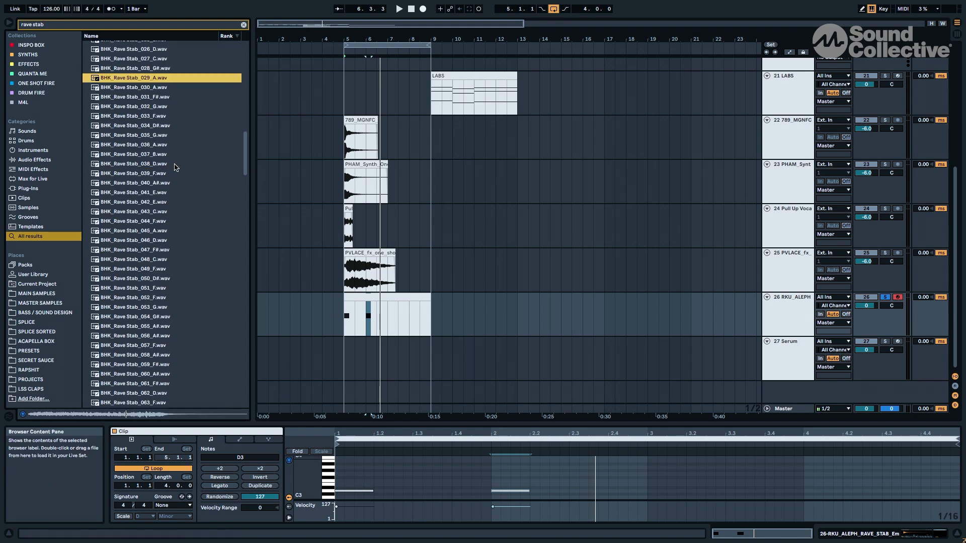
left_click(174, 163)
scroll(175, 165, "down", 12)
left_click(175, 165)
scroll(174, 164, "up", 7)
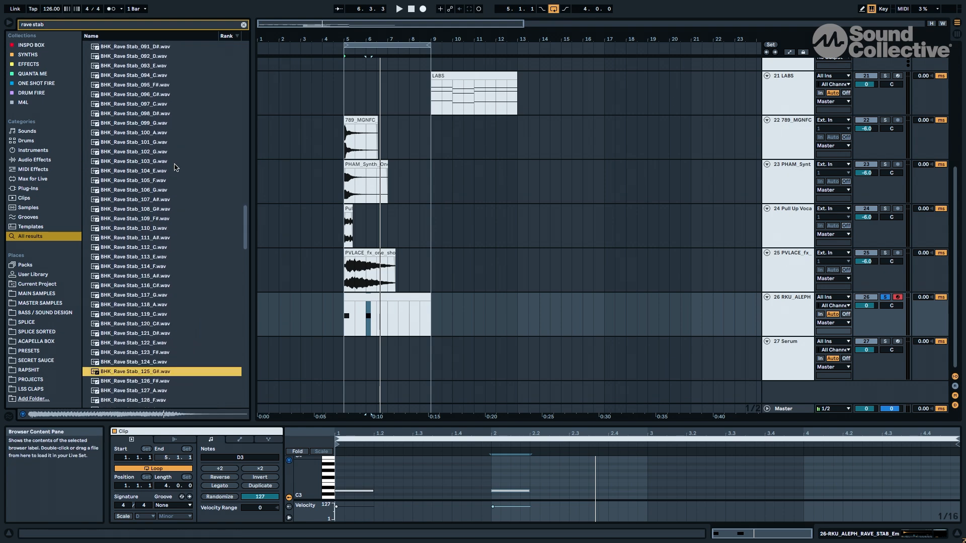
left_click(174, 165)
scroll(174, 164, "up", 5)
left_click(174, 164)
scroll(175, 165, "up", 7)
left_click(174, 165)
scroll(175, 164, "up", 10)
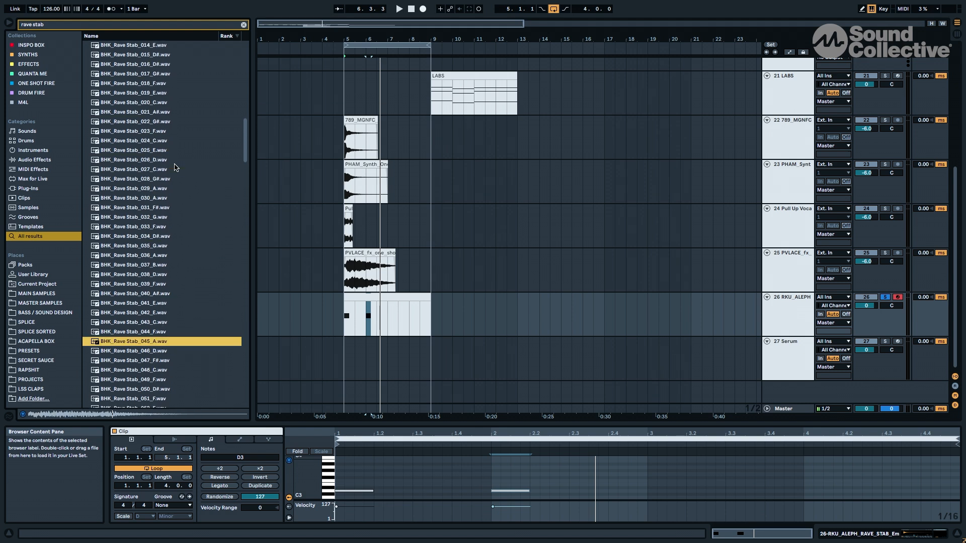
left_click(174, 165)
Audition the ALRT_Cratediggers and AU_BH2 rave stabs and load AU_BH2_Stab_Rave_One_Shot_1_F#.wav onto track 26 in place of the current stab
scroll(174, 165, "up", 1)
scroll(175, 165, "up", 6)
left_click(175, 165)
key("Up")
key("Down")
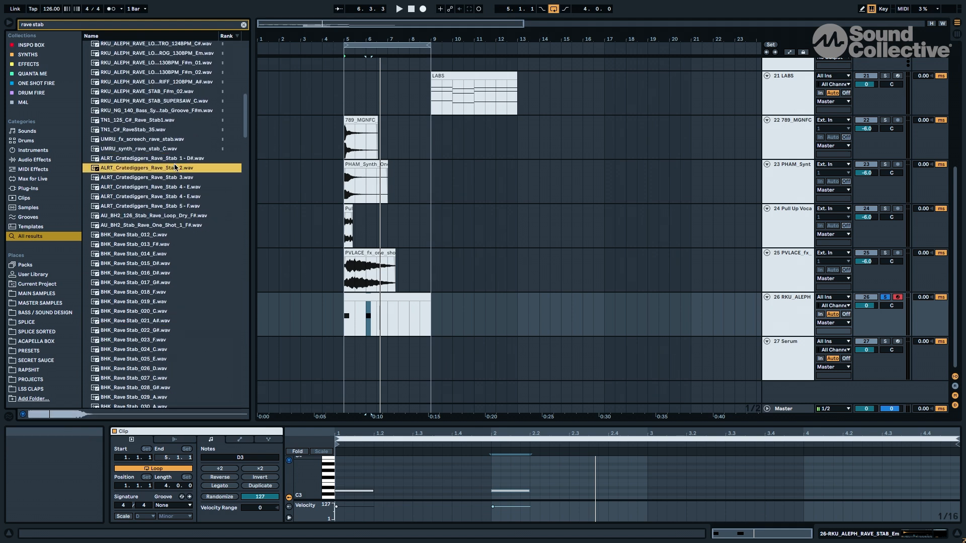
key("Up")
key("Down")
key("Down")
key("Down")
key("Down")
key("Down")
key("Down")
key("Down")
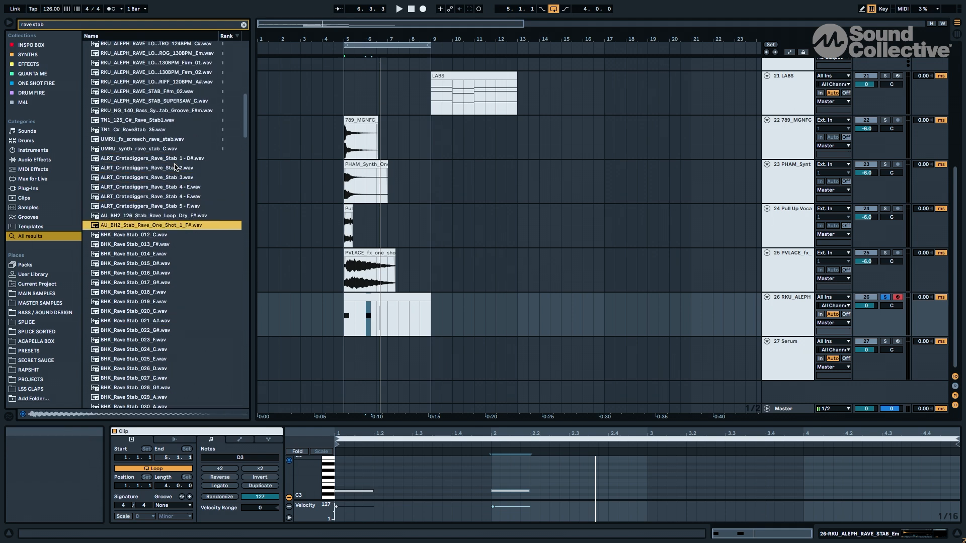
key("Up")
key("Down")
double_click(191, 226)
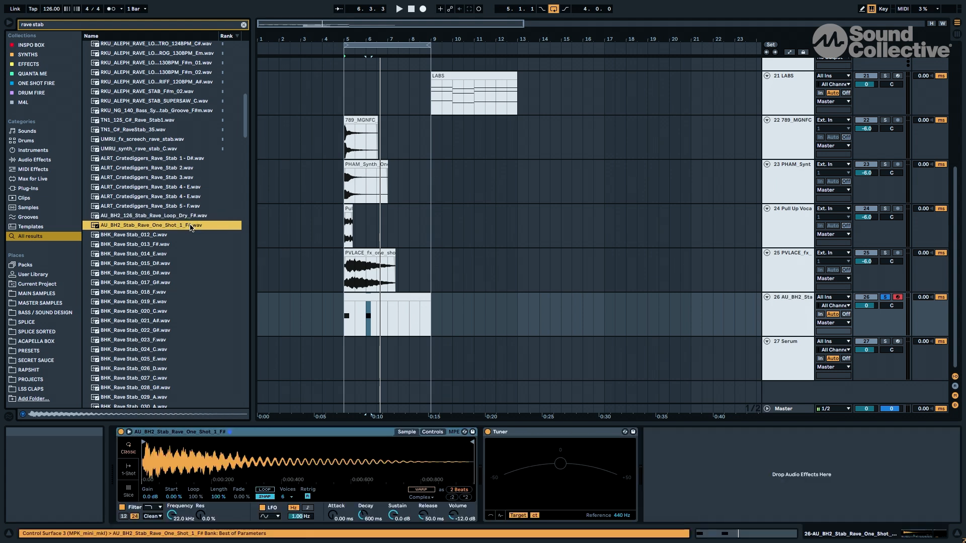
Set the new stab sampler's transpose to -6 st and delete the Tuner from the track
left_click(441, 433)
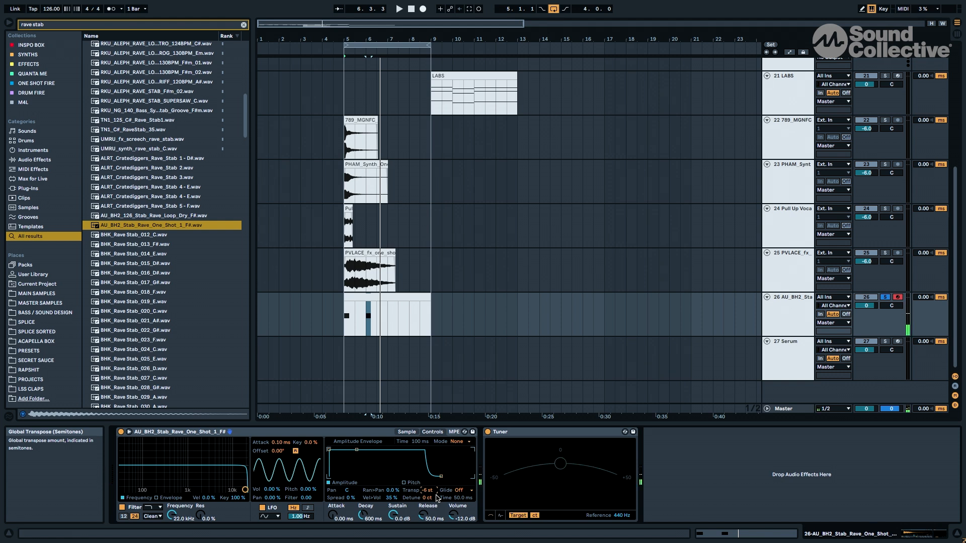
left_click(536, 436)
key("Delete")
Play the clip from bar 5 and duplicate its bar 2 note as a D#3 at beat 2.3
left_click(386, 298)
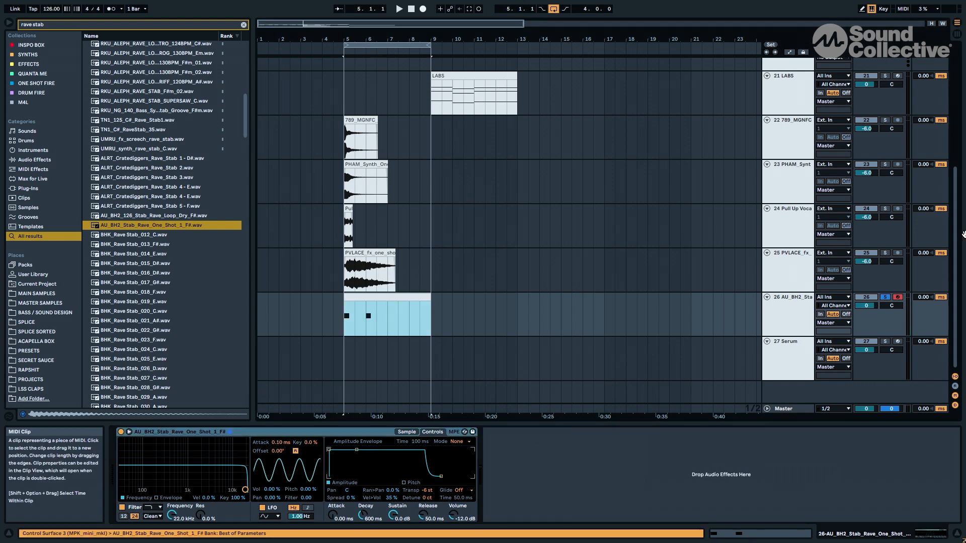
key("space")
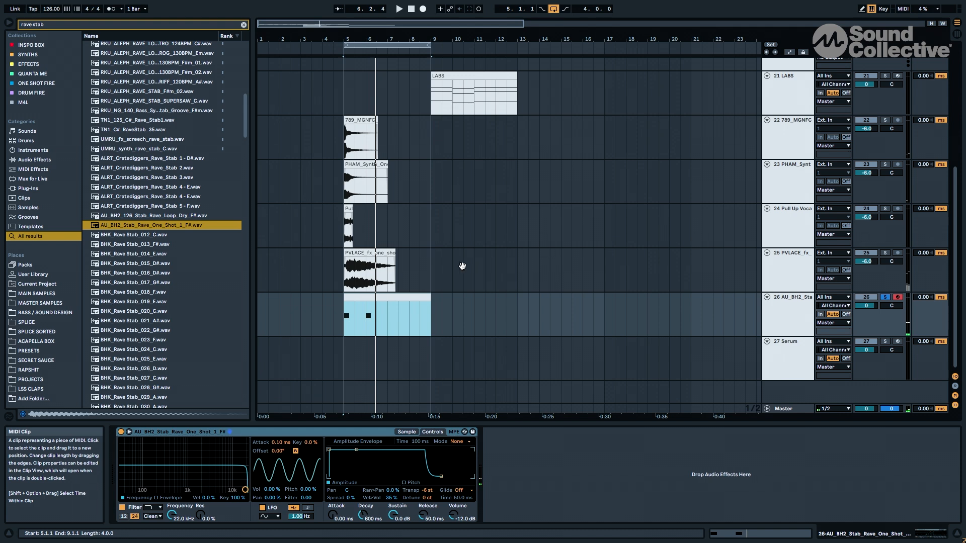
double_click(390, 296)
left_click(510, 491)
key("super+d")
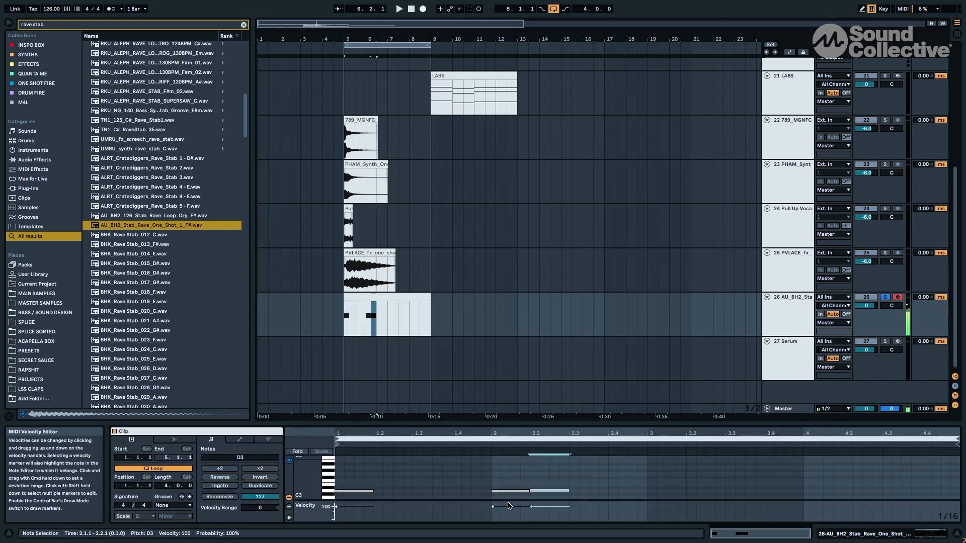
key("Right")
key("Right")
key("Right")
key("Up")
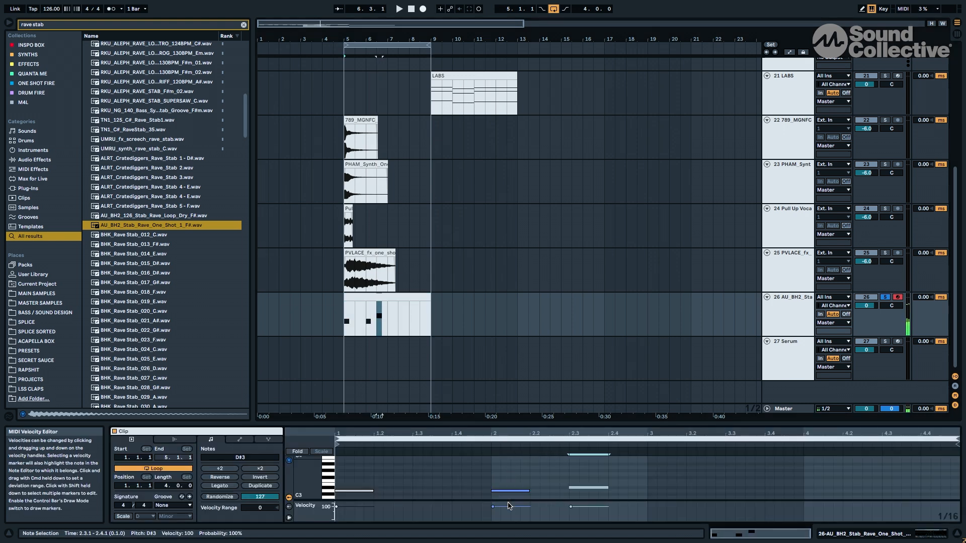
Compare the new note a semitone lower, keep it at D#3 and duplicate it to beat 2.4
key("Down")
key("Up")
key("super+d")
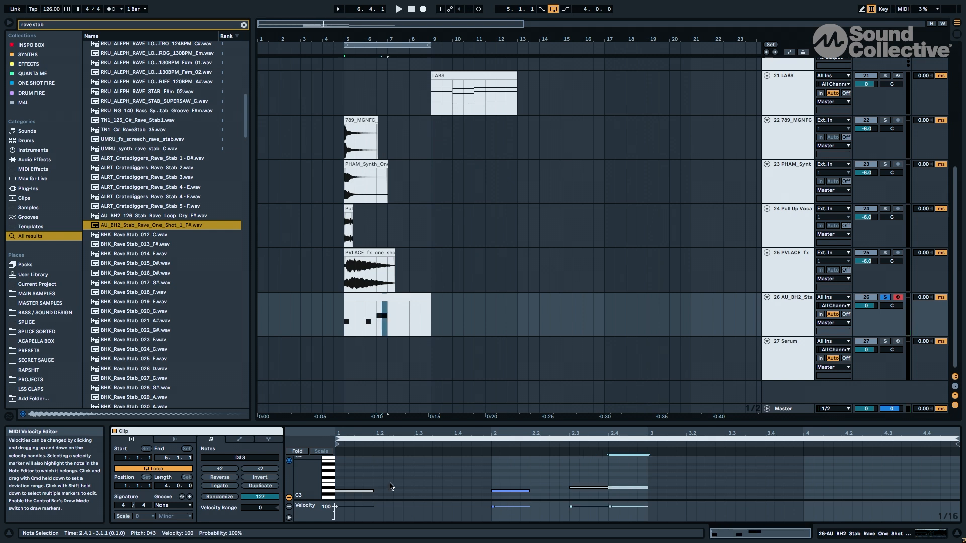
Turn on the D Minor scale for the clip and raise the notes at beats 2.3 and 2.4 to E3
left_click(124, 516)
left_click_drag(320, 480, 337, 448)
scroll(413, 460, "up", 2)
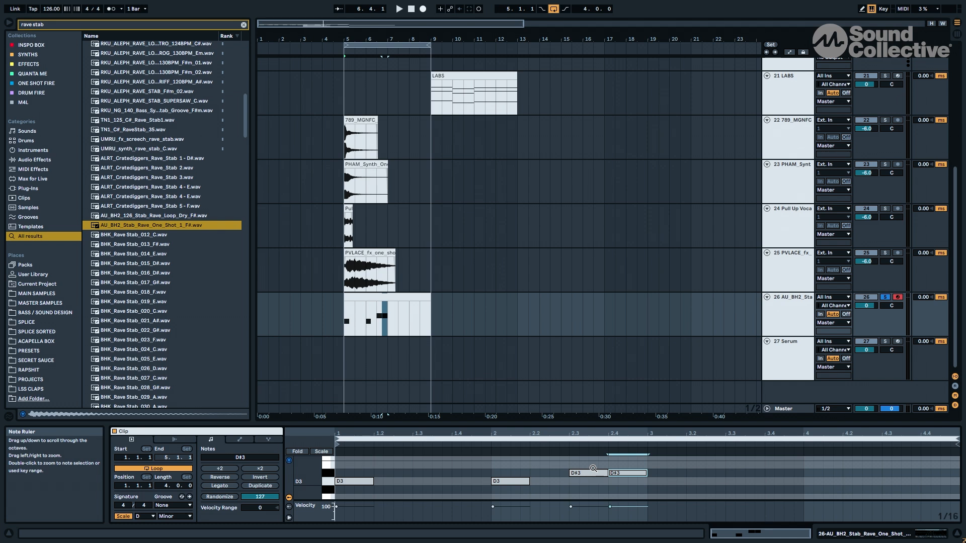
key("Up")
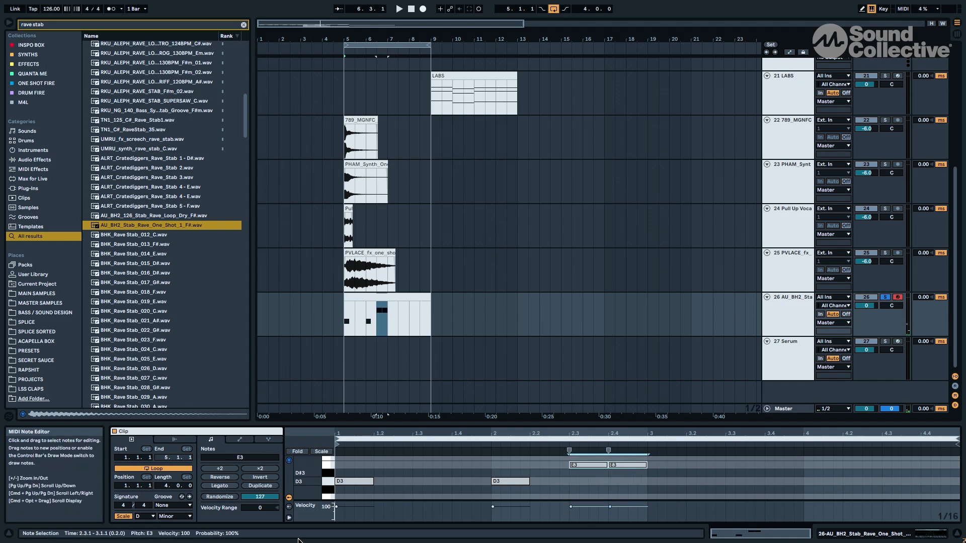
Try the Phrygian Dominant scale on the clip, moving the two notes at 2.3 and 2.4 to Eb3 and up to F#3
left_click(186, 518)
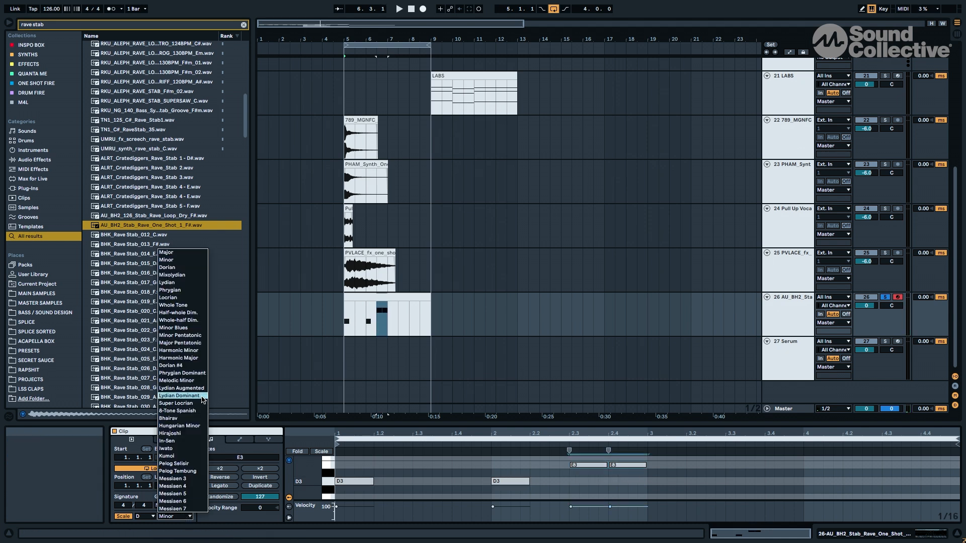
left_click(191, 378)
key("Down")
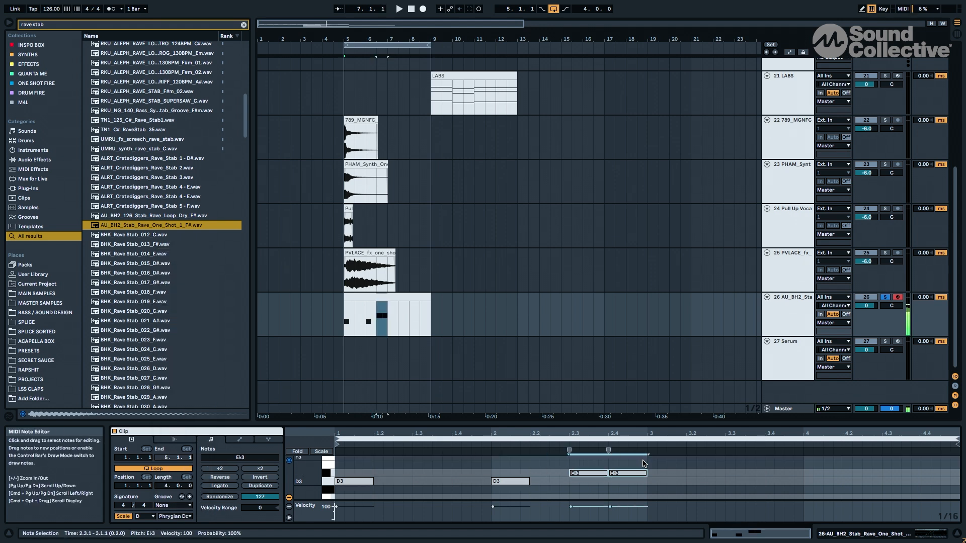
key("Up")
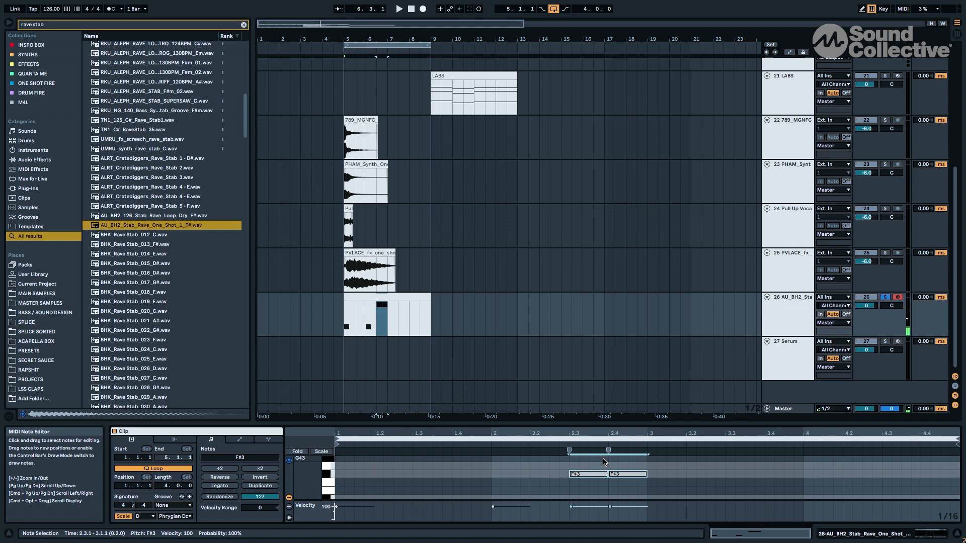
key("Up")
key("Down")
Set the clip's scale back to Minor
left_click_drag(313, 485, 304, 485)
left_click_drag(482, 476, 637, 476)
left_click(164, 517)
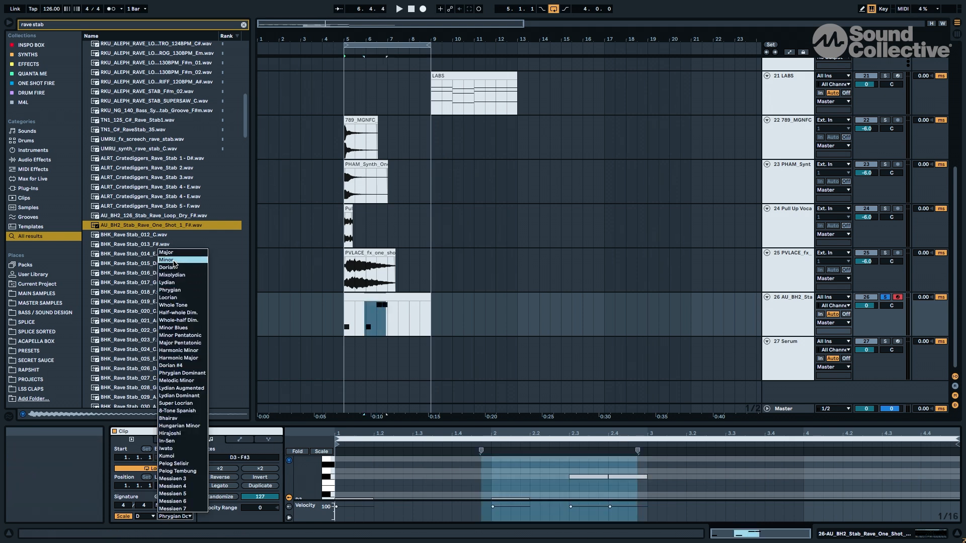
left_click(179, 263)
Lower the two notes at 2.3 and 2.4 to E3, play the clip, and bring them down to D#3
left_click(574, 477)
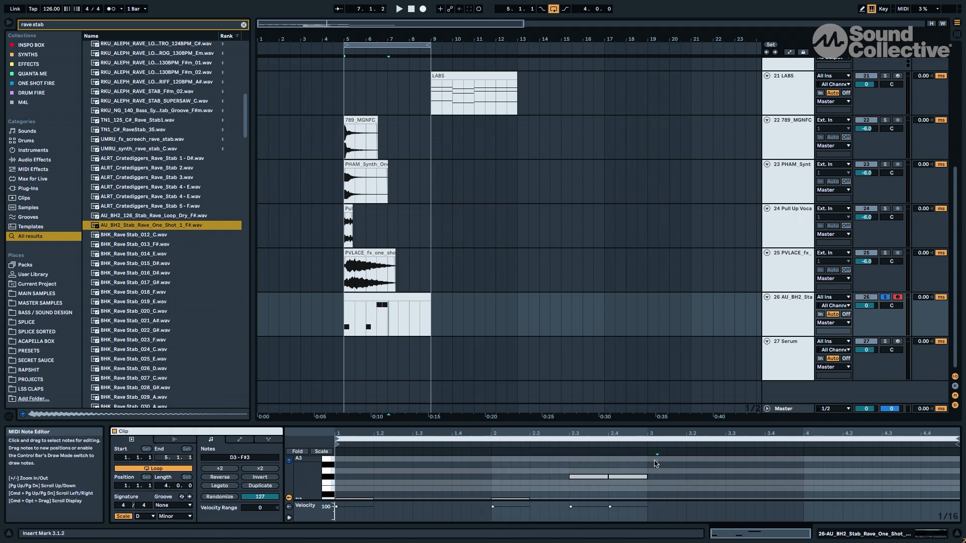
mouse_move(565, 477)
left_mouse_down()
mouse_move(562, 498)
mouse_move(569, 492)
left_mouse_up()
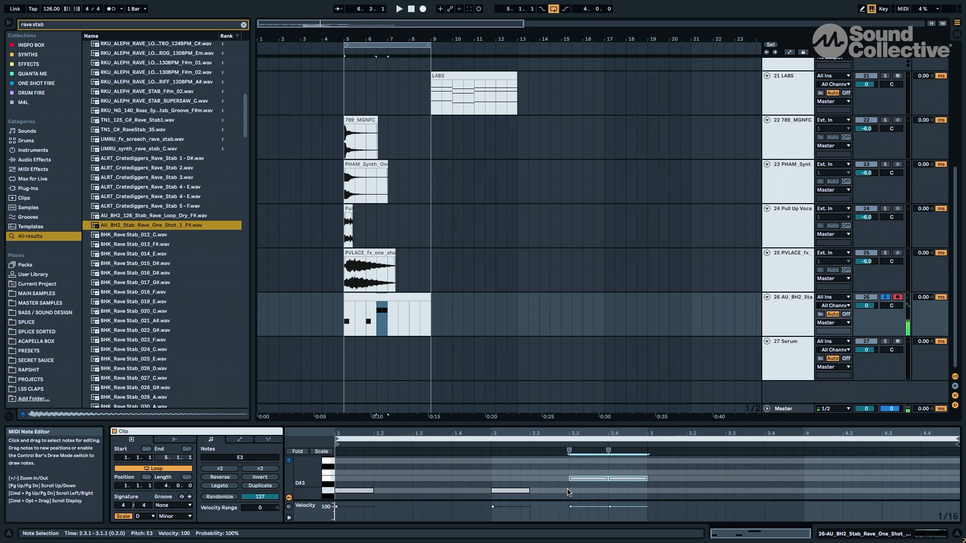
key("space")
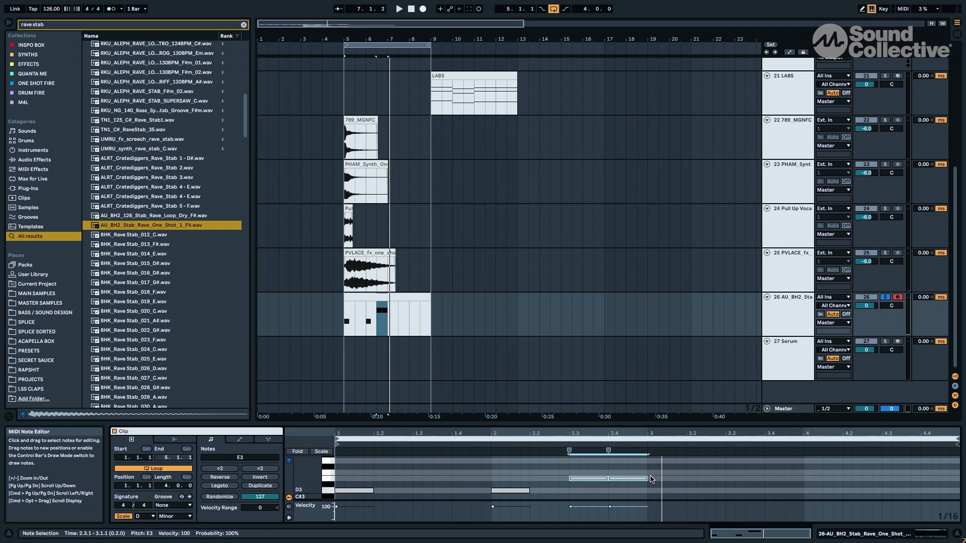
key("Down")
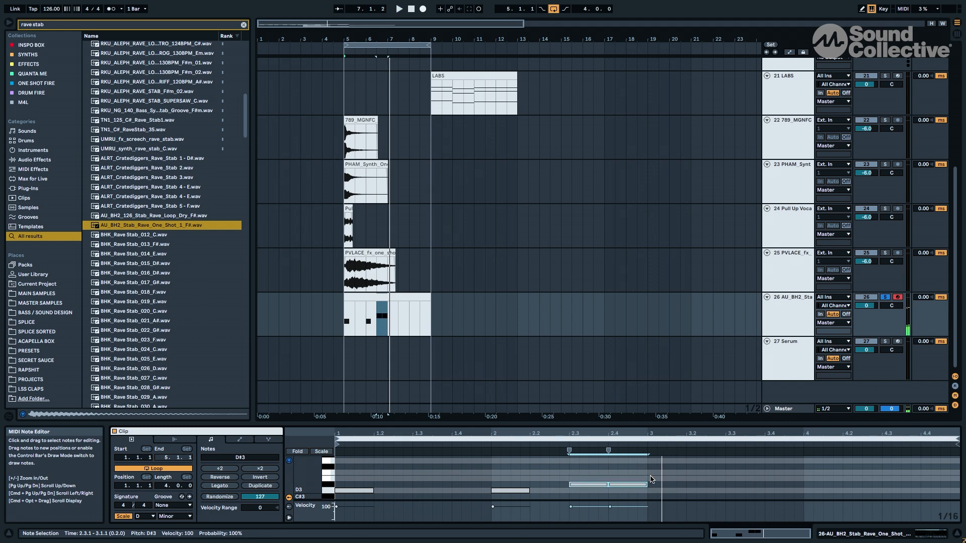
Turn off the clip's scale, duplicate the beat 2.4 note to bar 3, lower the copy to D3, and play the pattern
left_click(124, 517)
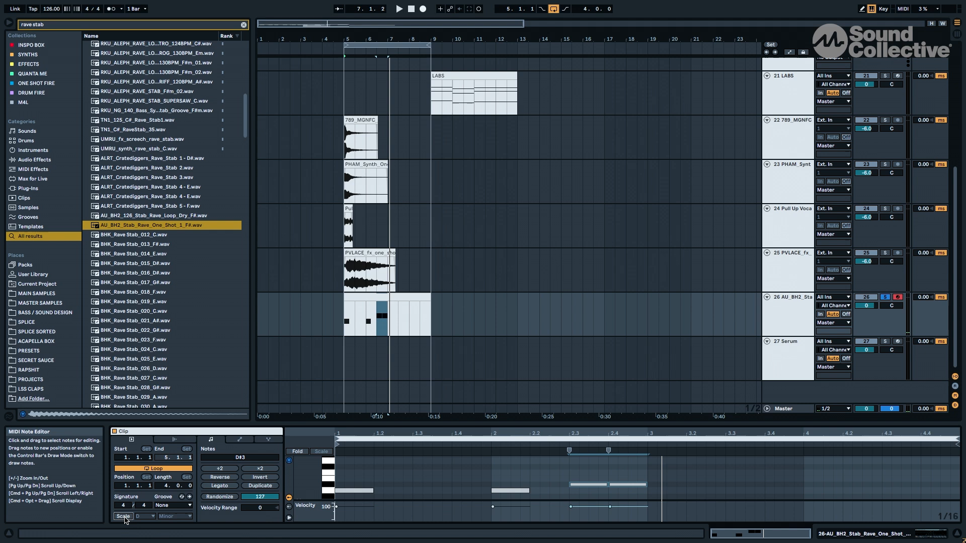
left_click(624, 485)
key("super+d")
key("Down")
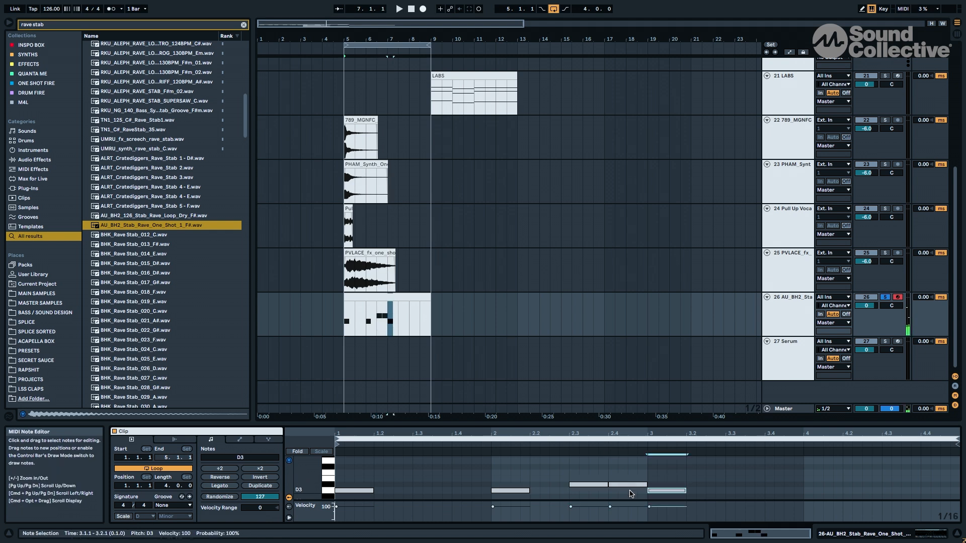
key("space")
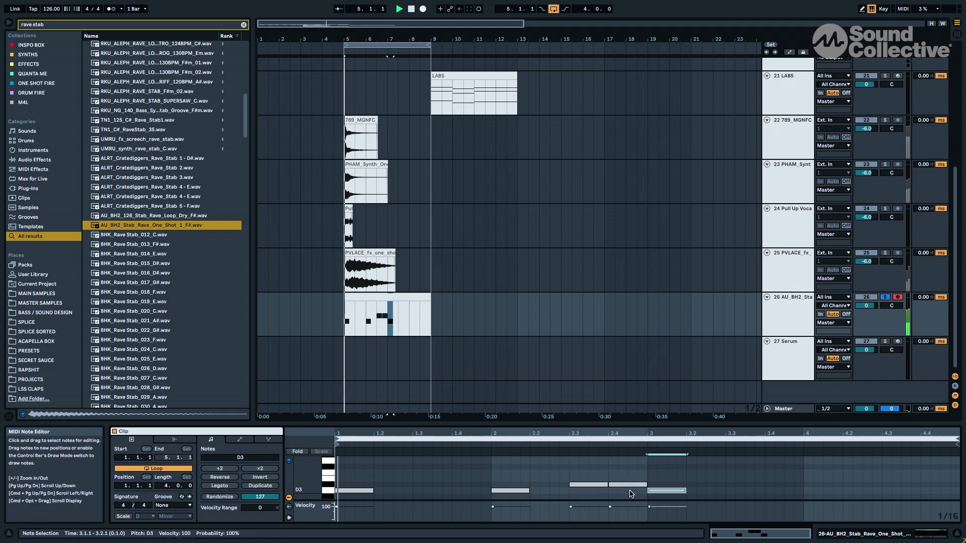
Finish the rave stab pattern with a D3 note at bar 4 and D#3 notes from 4.3 to the clip's end
double_click(805, 489)
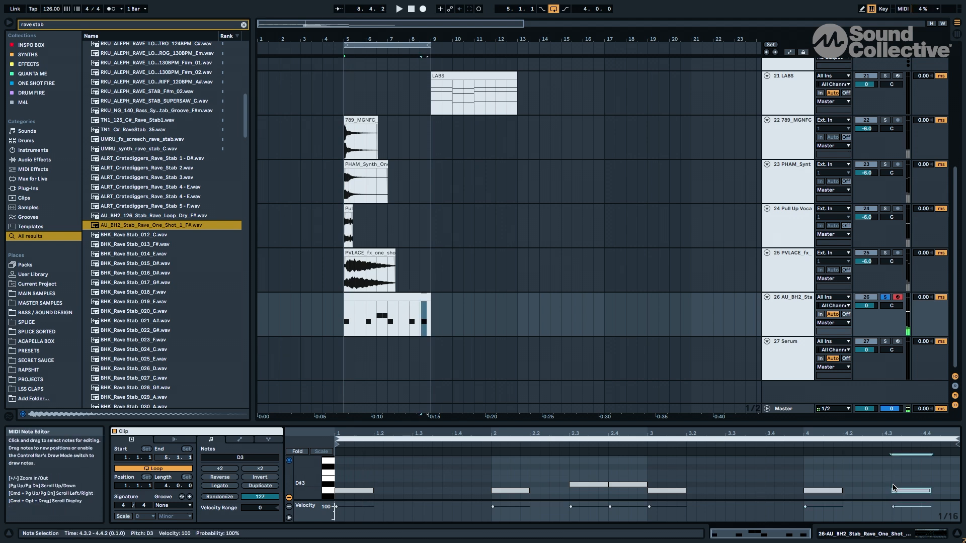
double_click(893, 485)
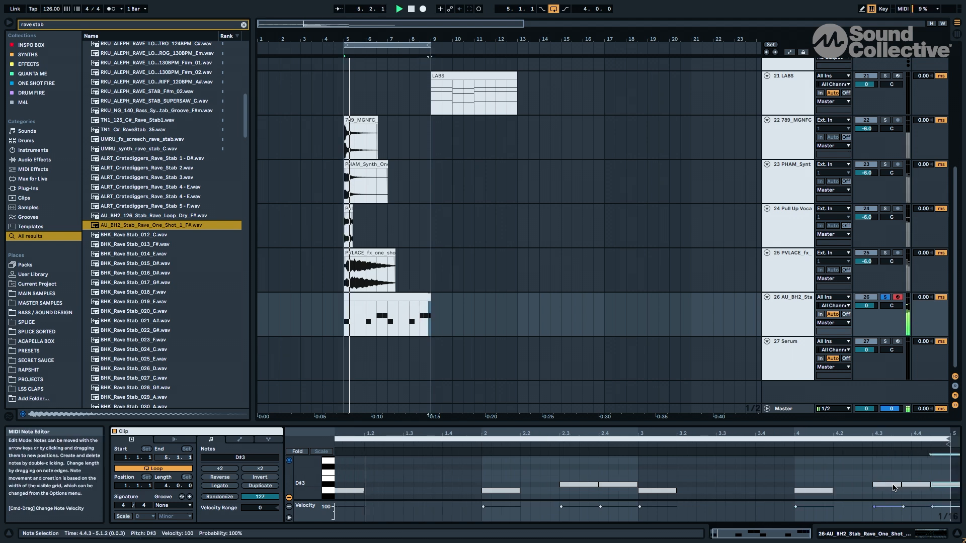
left_click(405, 323)
key("space")
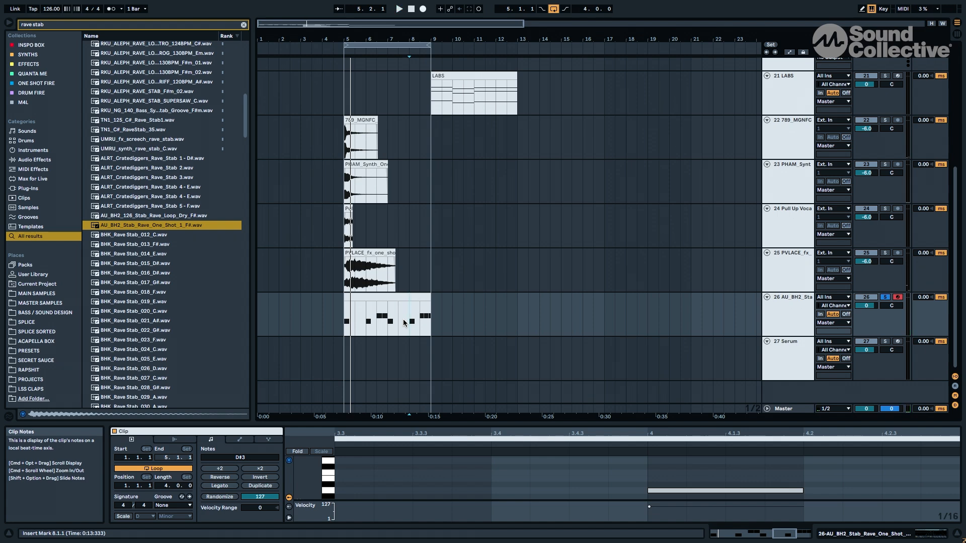
Solo the PVLACE void one-shot with the rave stab, play them together, and lower its track volume to -8.6 dB
left_click(885, 253)
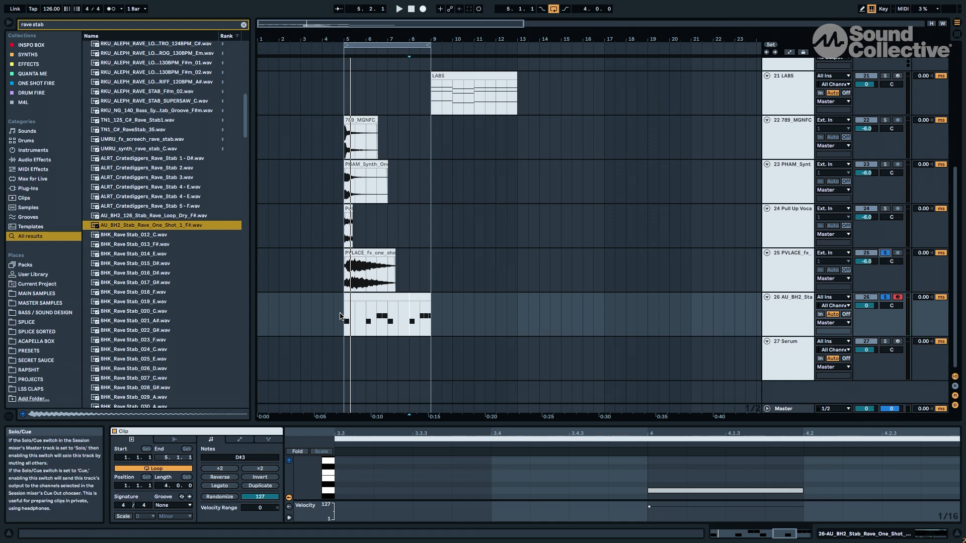
left_click(353, 257)
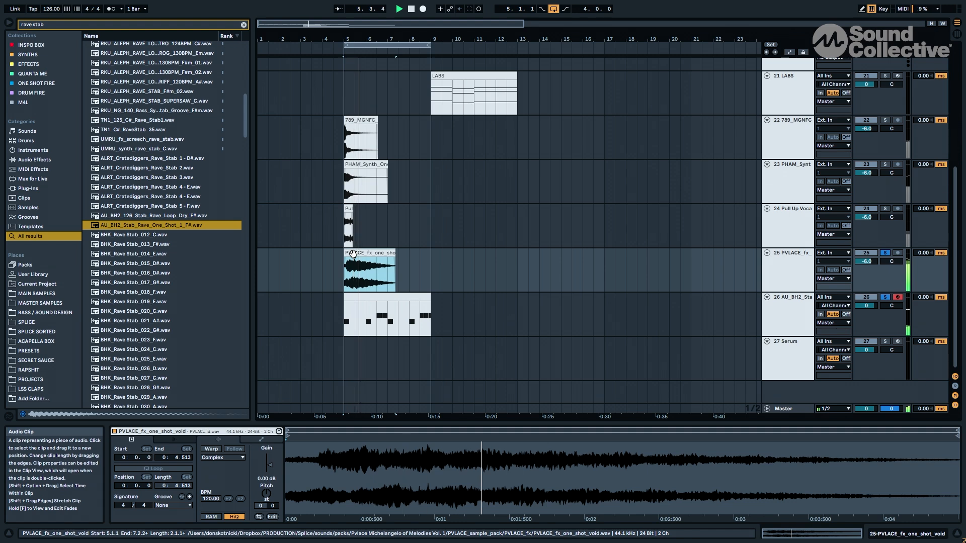
left_click_drag(866, 261, 866, 267)
key("space")
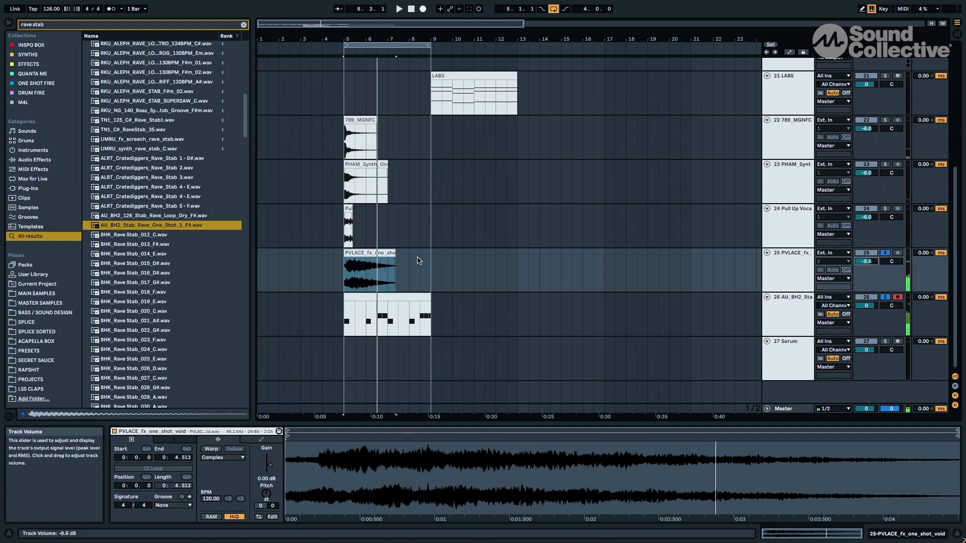
Add a Spectrum to the PVLACE void track, examine its frequencies in the expanded view during playback, and remove the device
left_click(376, 251)
key("ctrl+f")
type("spect")
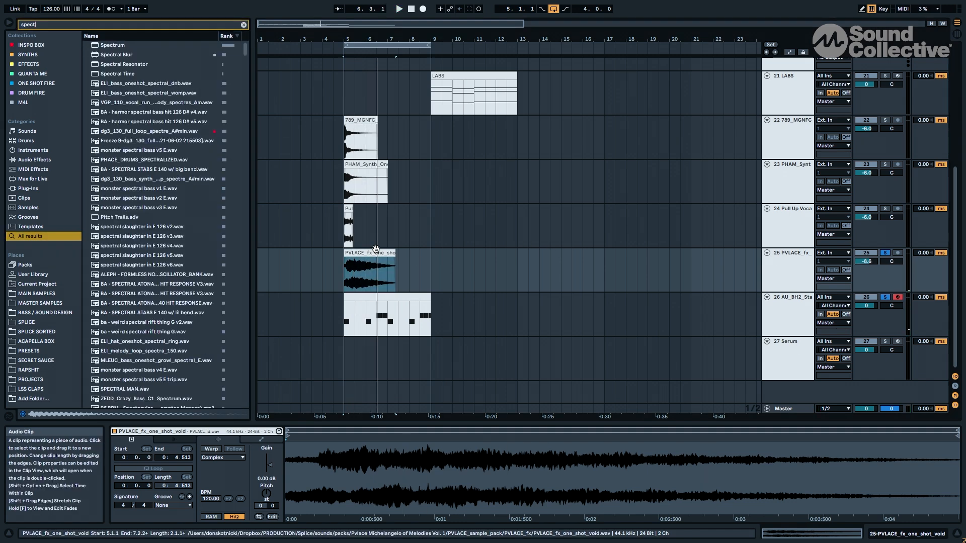
key("Return")
key("space")
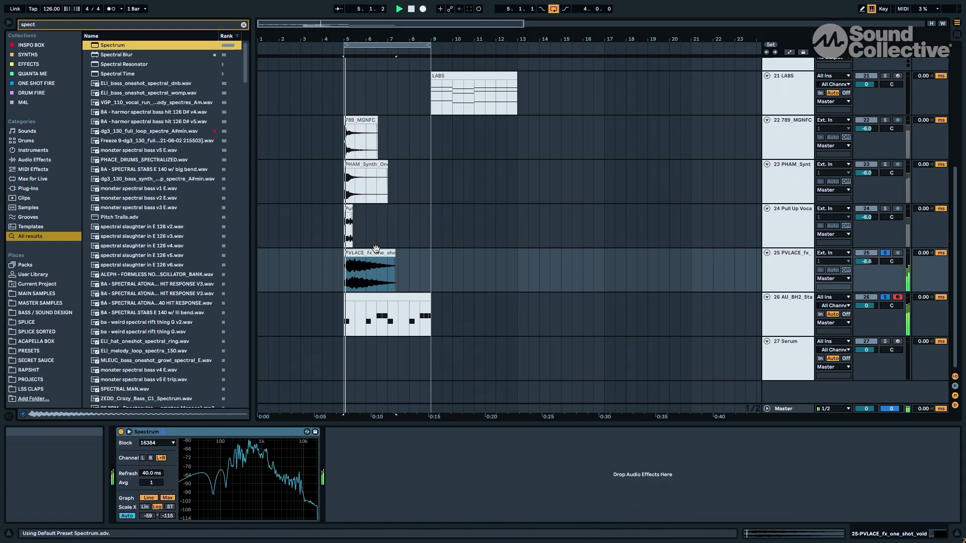
left_click(129, 432)
left_click(307, 432)
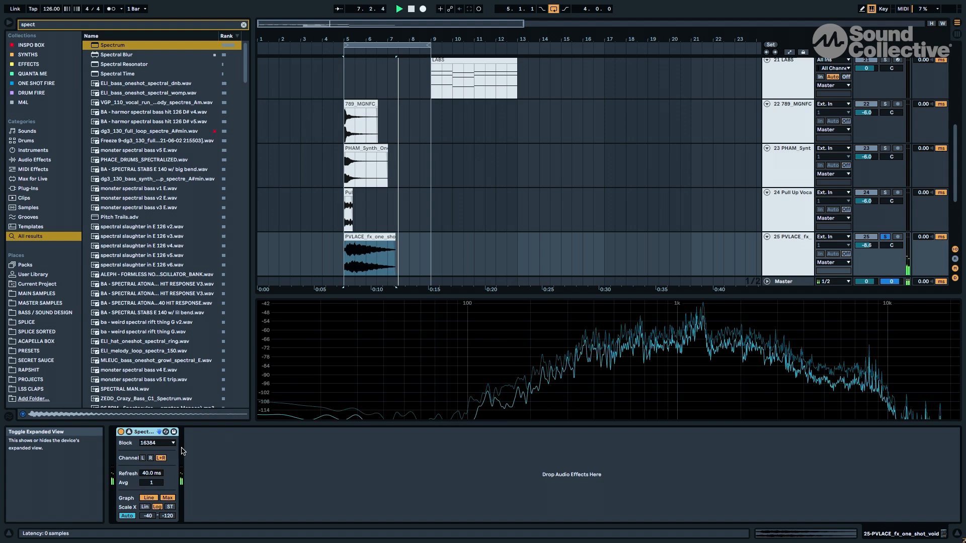
left_click(146, 435)
Try transposing the PVLACE void one-shot, and lower its track volume to -14.0 dB while listening to the loop
left_click(360, 253)
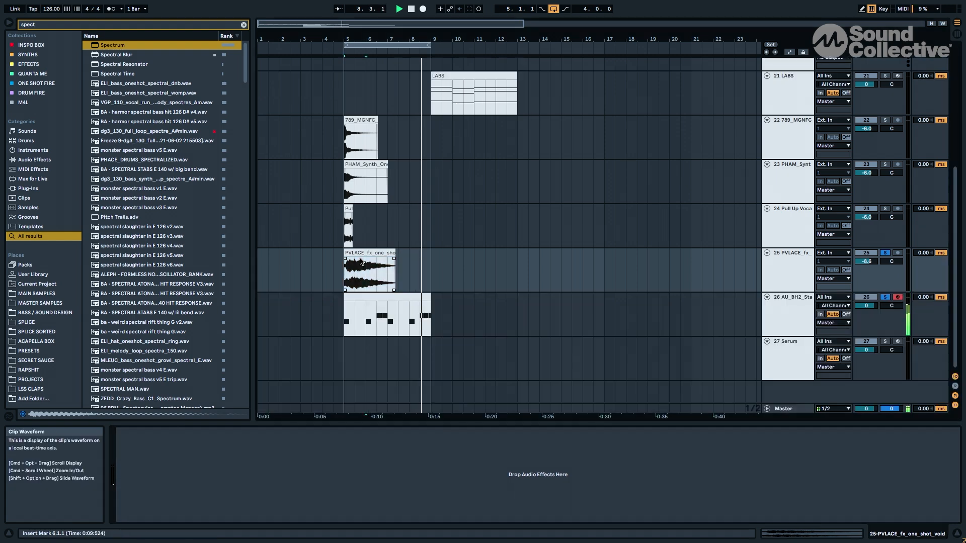
key("space")
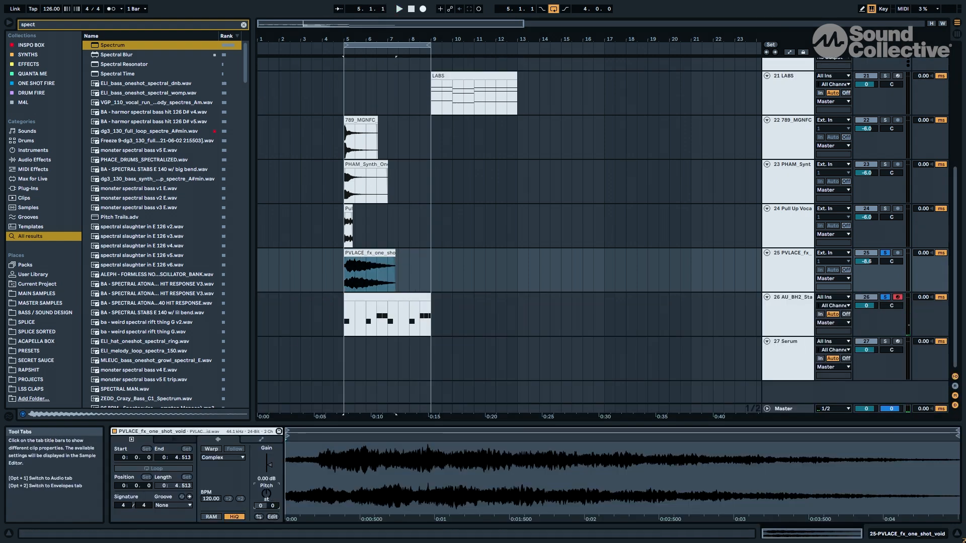
left_click_drag(268, 494, 270, 497)
key("space")
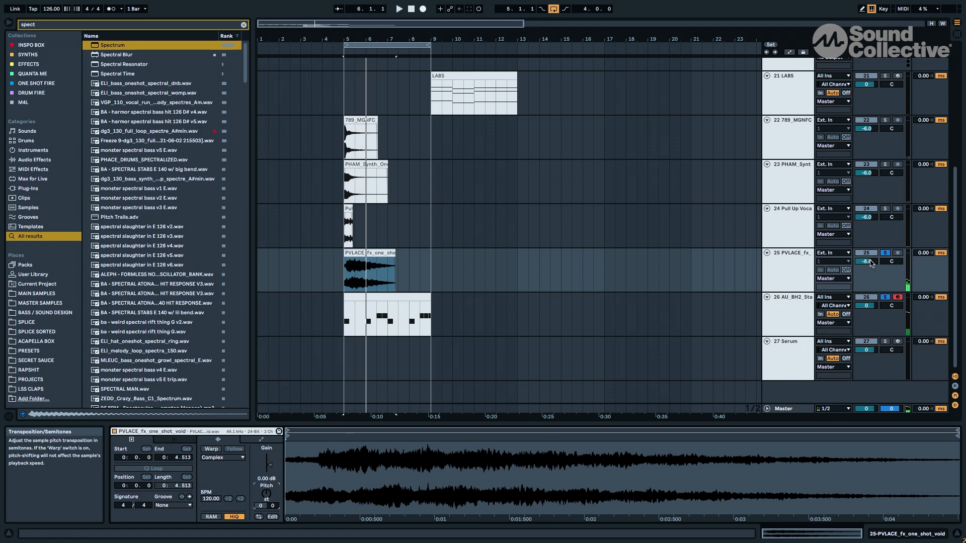
left_click_drag(871, 263, 871, 264)
key("space")
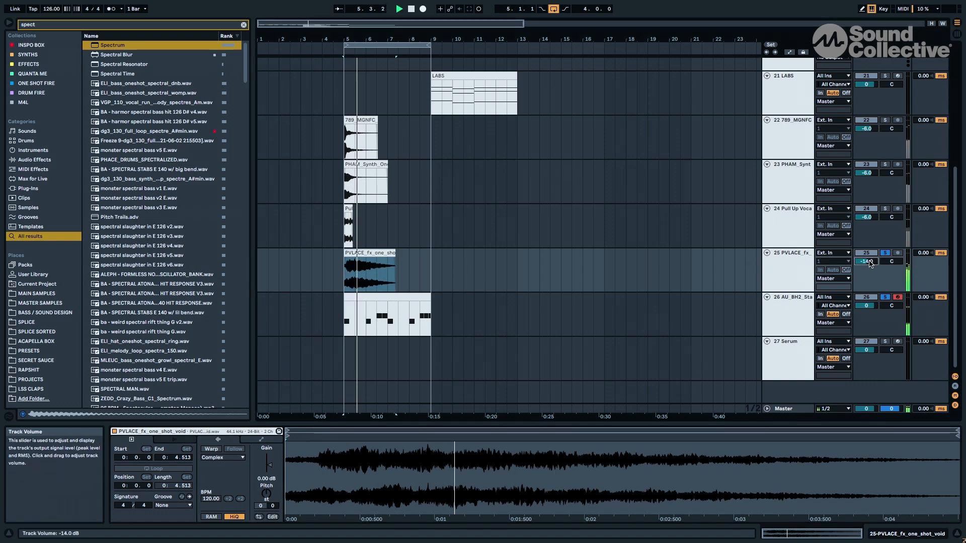
Move the Pull Up Vocals clip out of the loop to shortly after bar 9
scroll(348, 221, "up", 2)
left_click(347, 217, "shift")
left_click(347, 218)
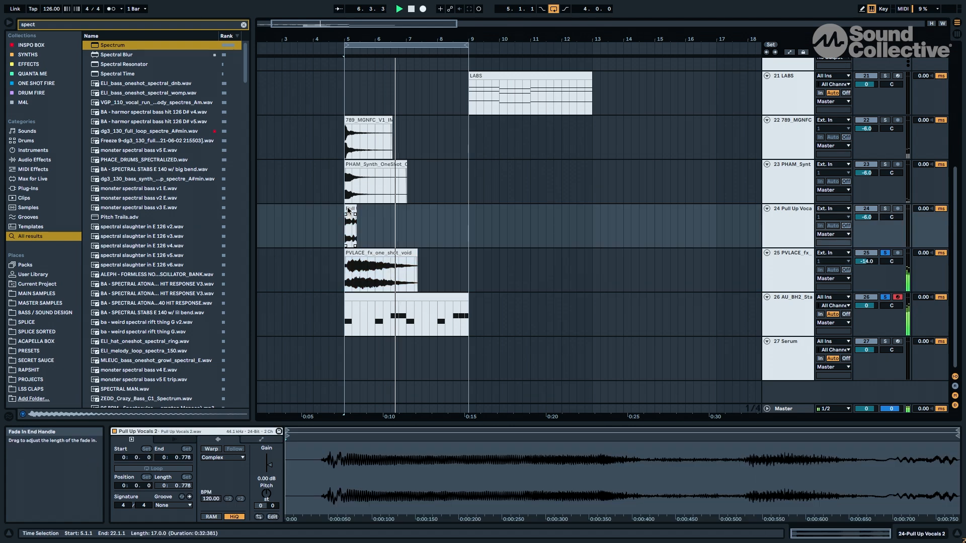
left_click_drag(347, 217, 479, 217)
Solo the PHAM synth one-shot track as well and transpose its clip down by 1 semitone
left_click(344, 178)
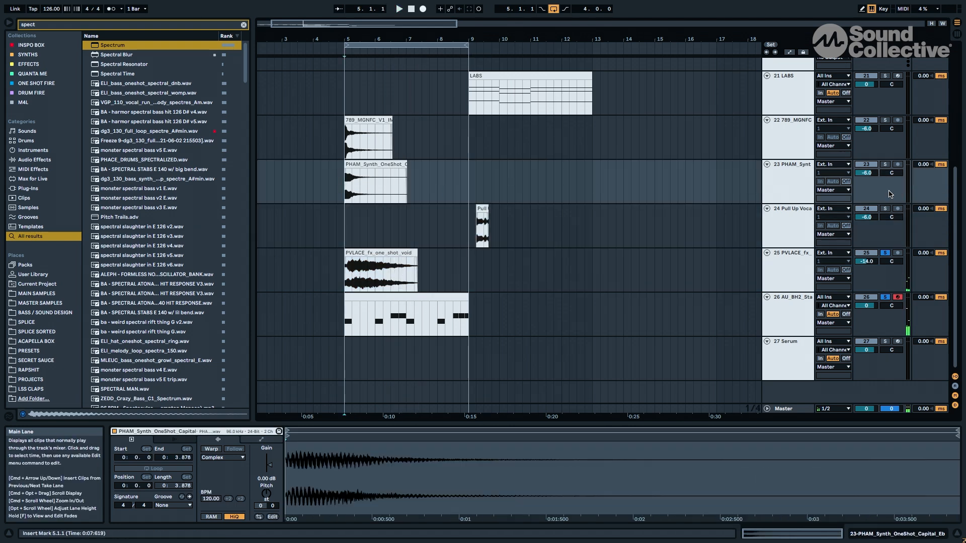
left_click(397, 172)
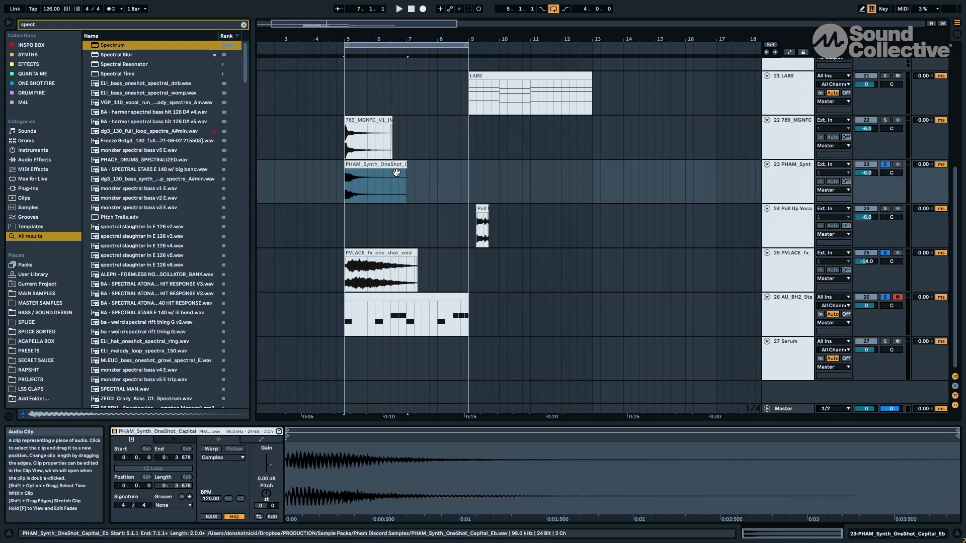
key("z")
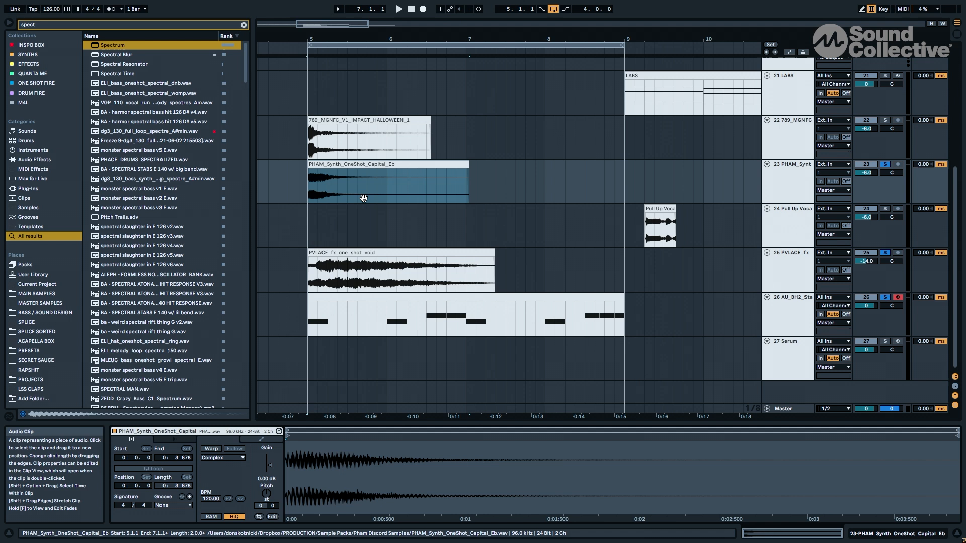
left_click(386, 172)
left_click(382, 166)
left_click(265, 498)
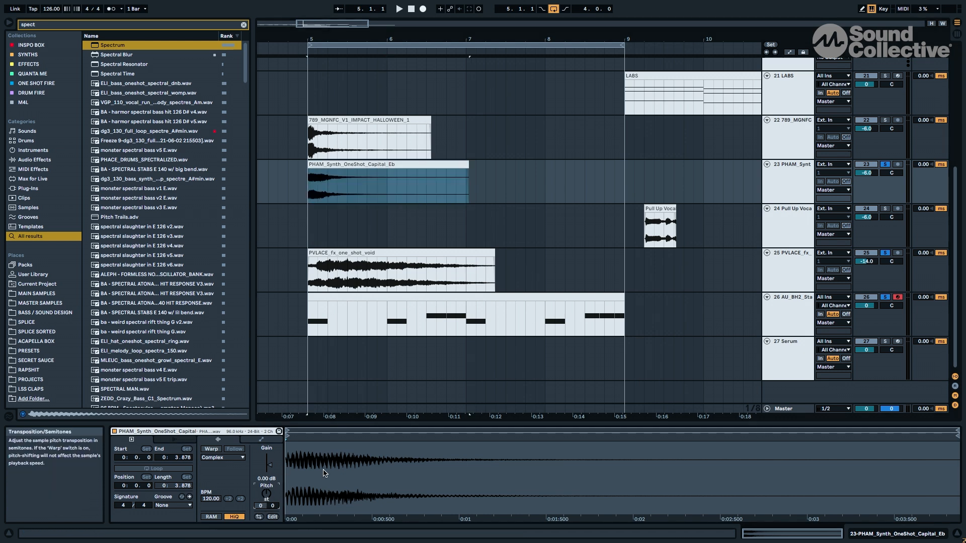
key("Down")
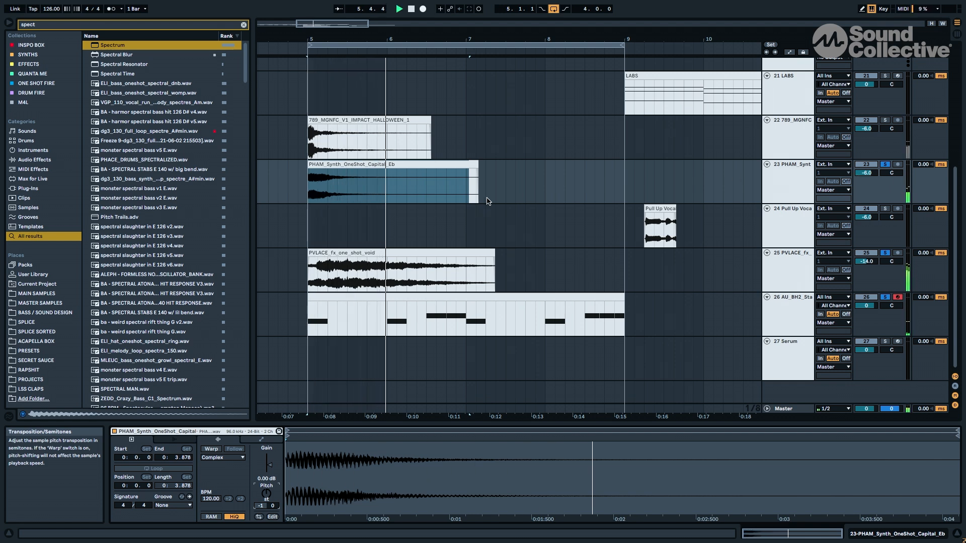
Duplicate the PHAM synth one-shot so the copy starts at bar 7, and play the loop
left_click(441, 166)
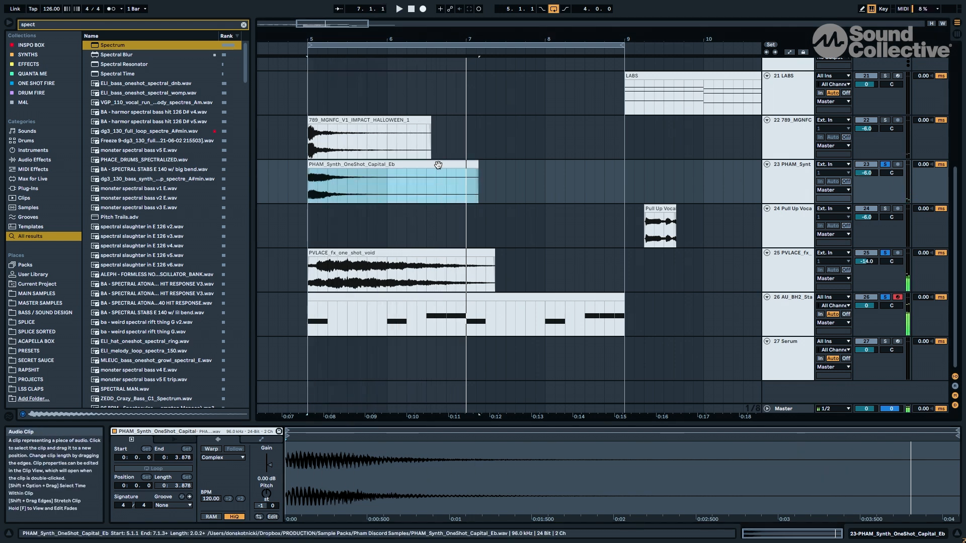
key("super+d")
left_click(324, 162)
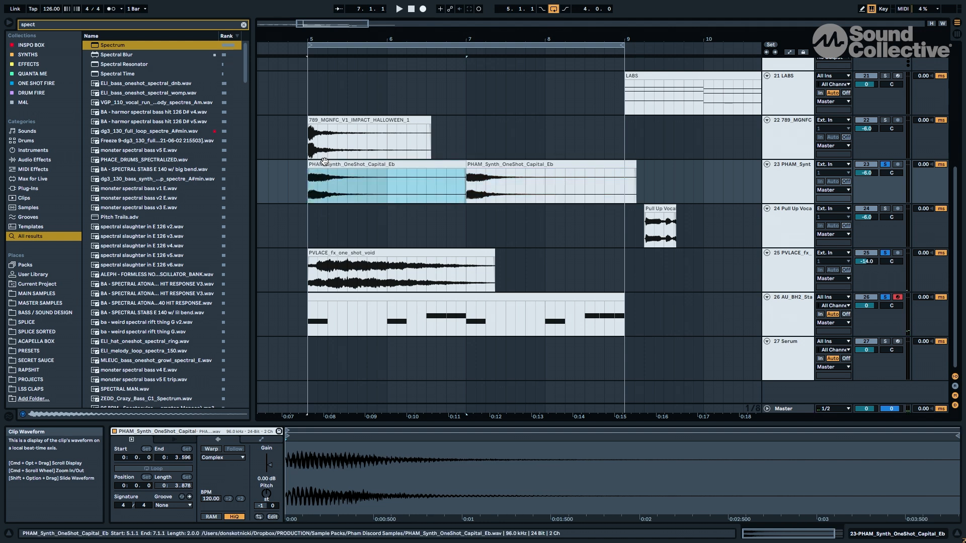
key("space")
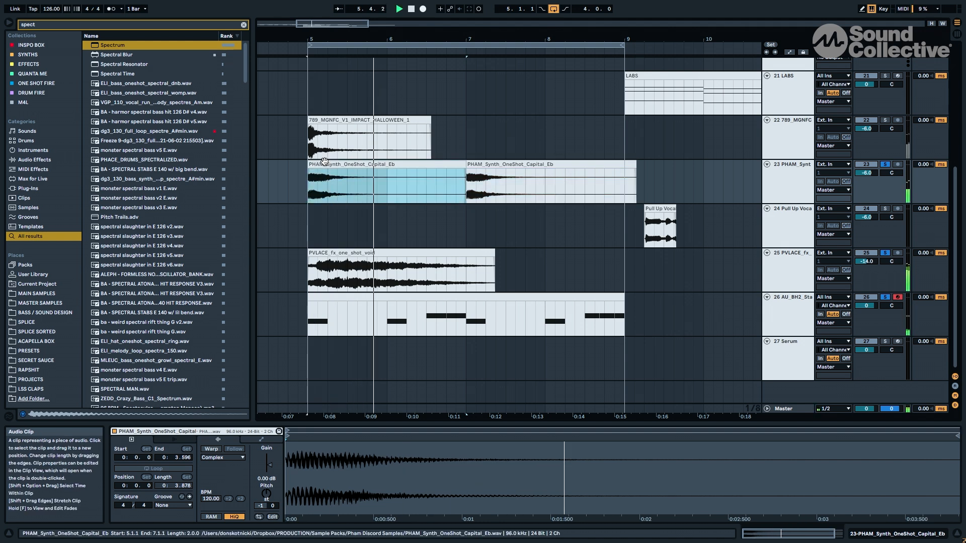